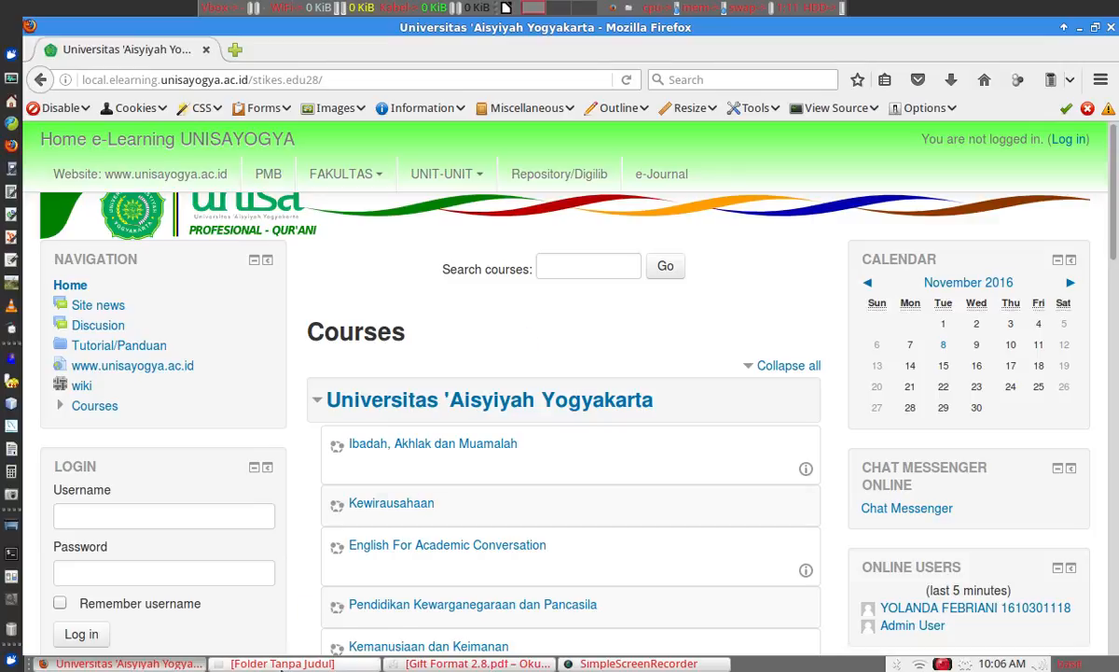
# From the file manager, open soal dosen A.txt and soal dosen B.txt in Mousepad.
pyautogui.click(280, 663)
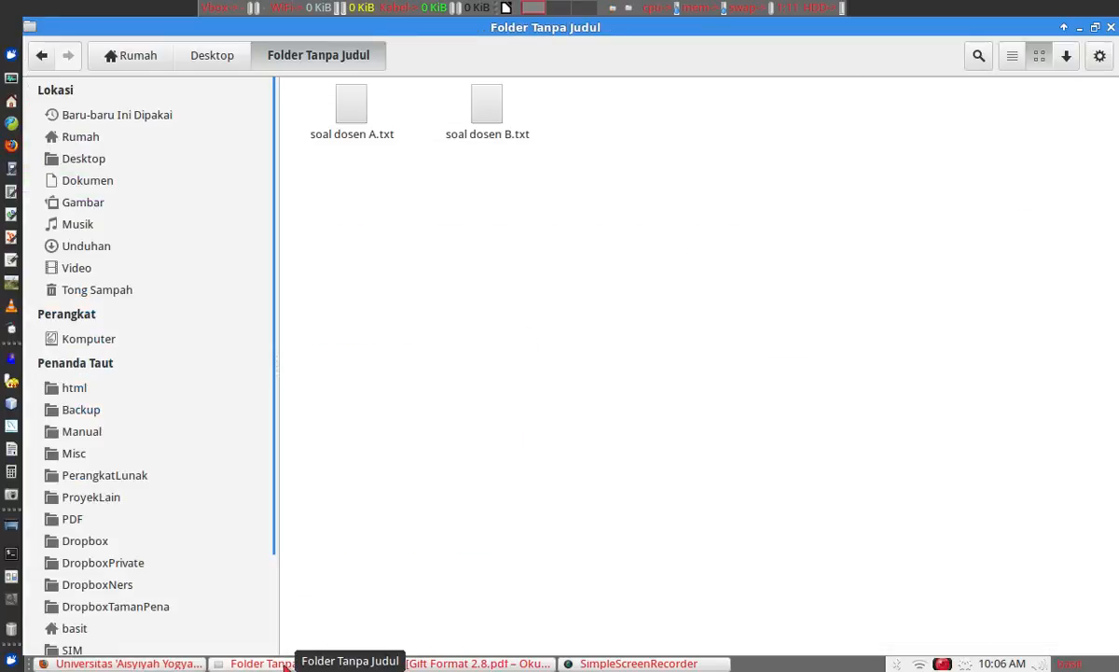
pyautogui.click(364, 133)
pyautogui.click(490, 126)
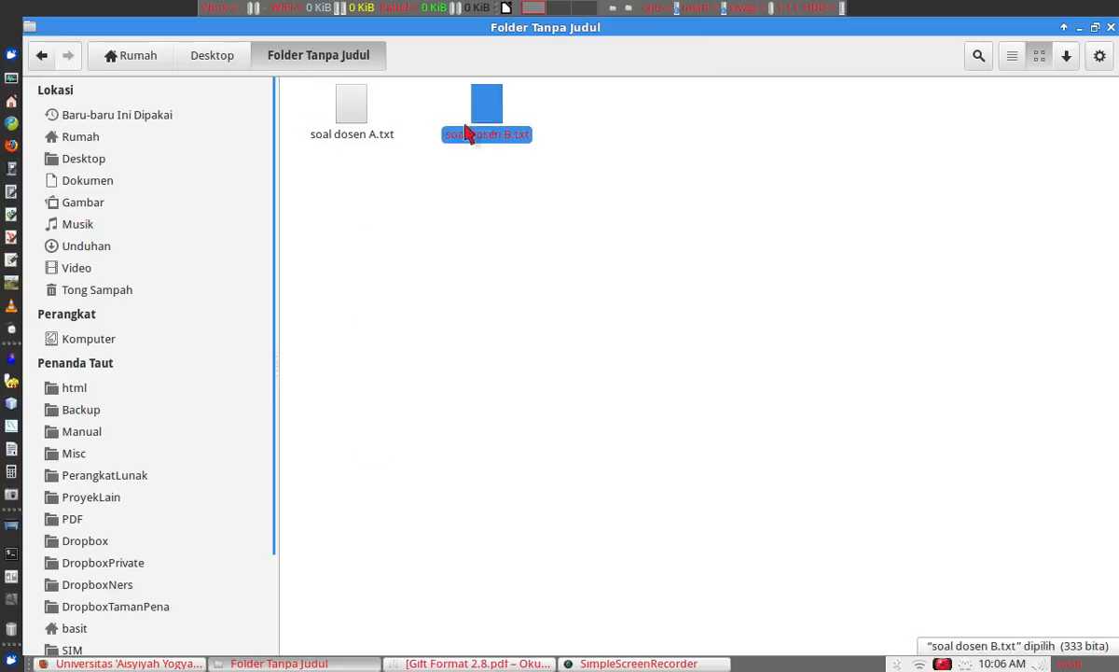
pyautogui.click(360, 115)
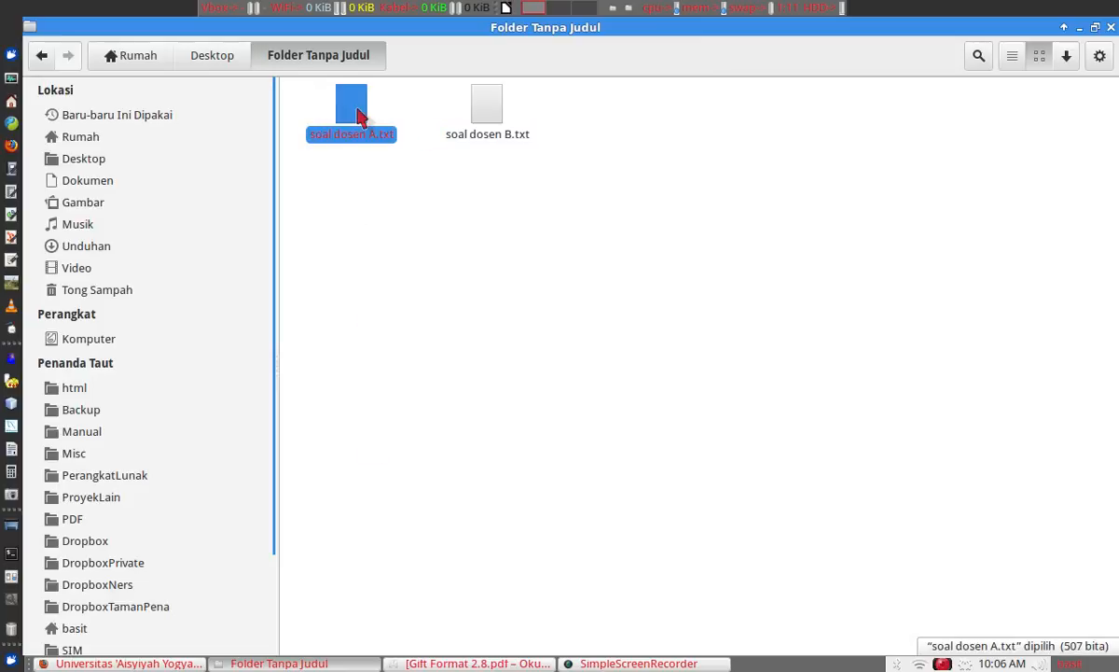
pyautogui.click(491, 107)
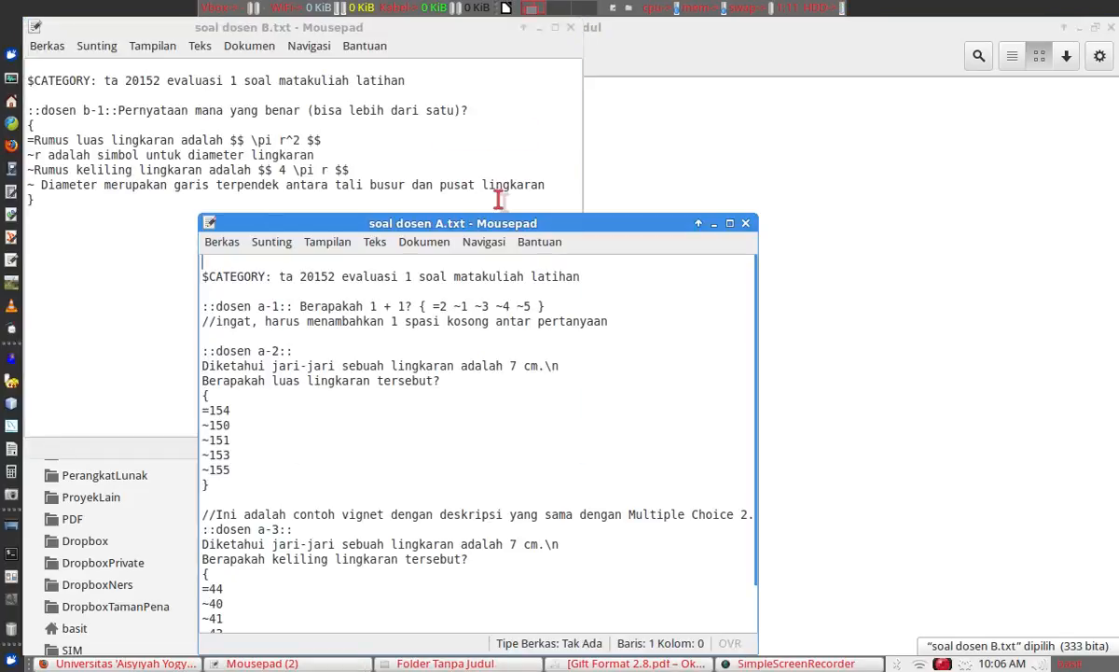
# Highlight and compare the $CATEGORY names in files A and B, then return to Moodle in Firefox.
pyautogui.moveTo(494, 222); pyautogui.dragTo(311, 109)
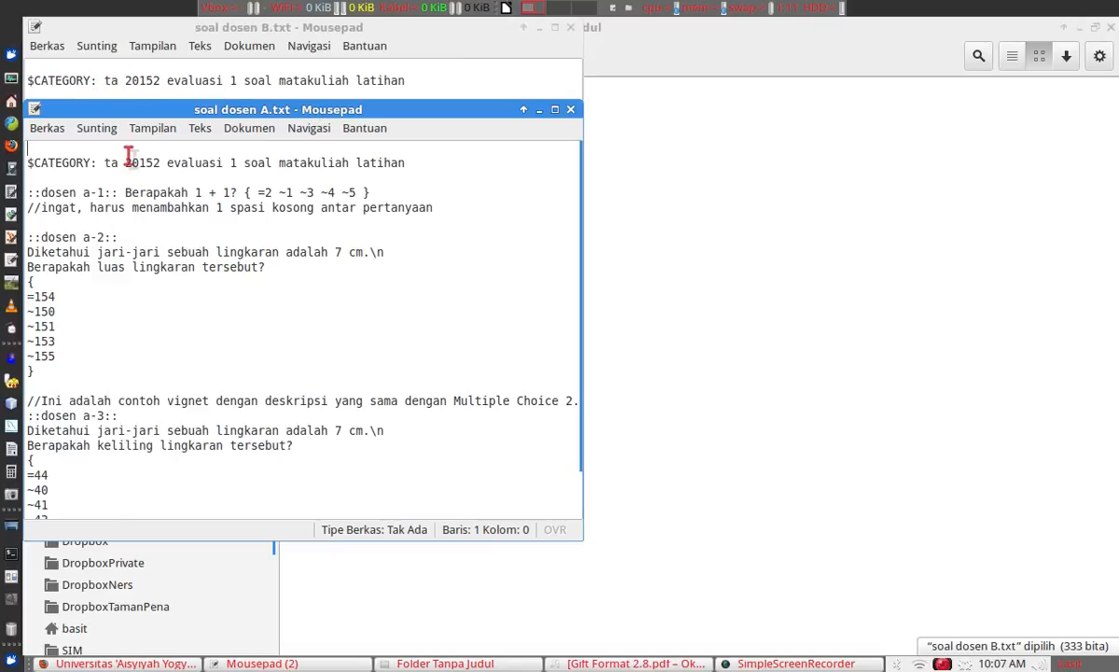
pyautogui.moveTo(105, 163); pyautogui.dragTo(338, 173)
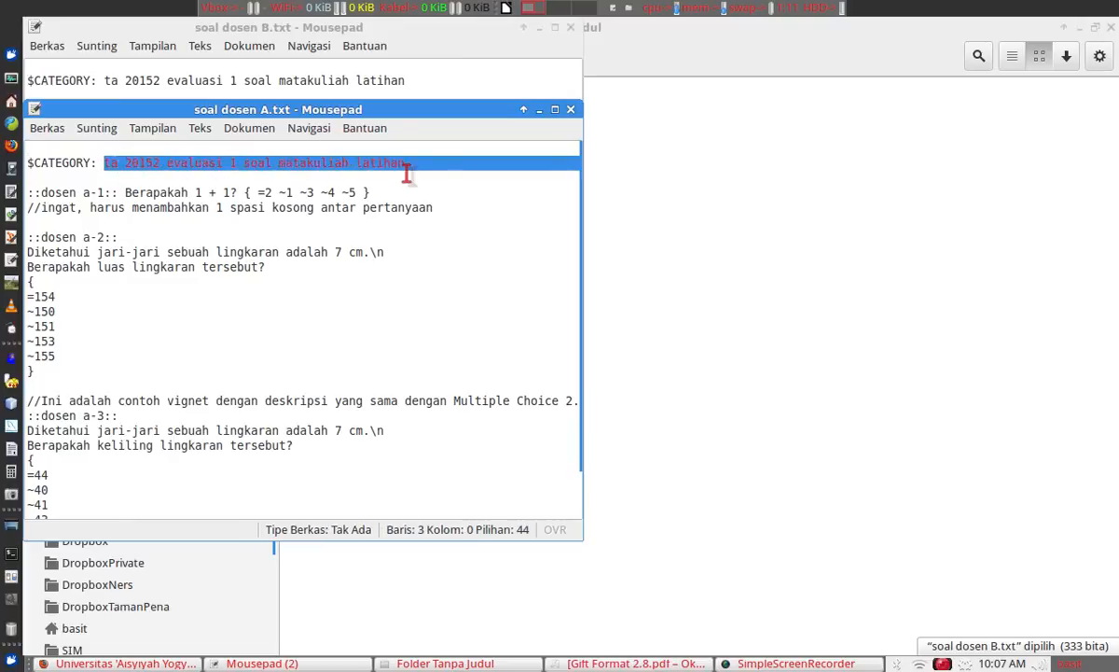
pyautogui.moveTo(103, 80); pyautogui.dragTo(409, 81)
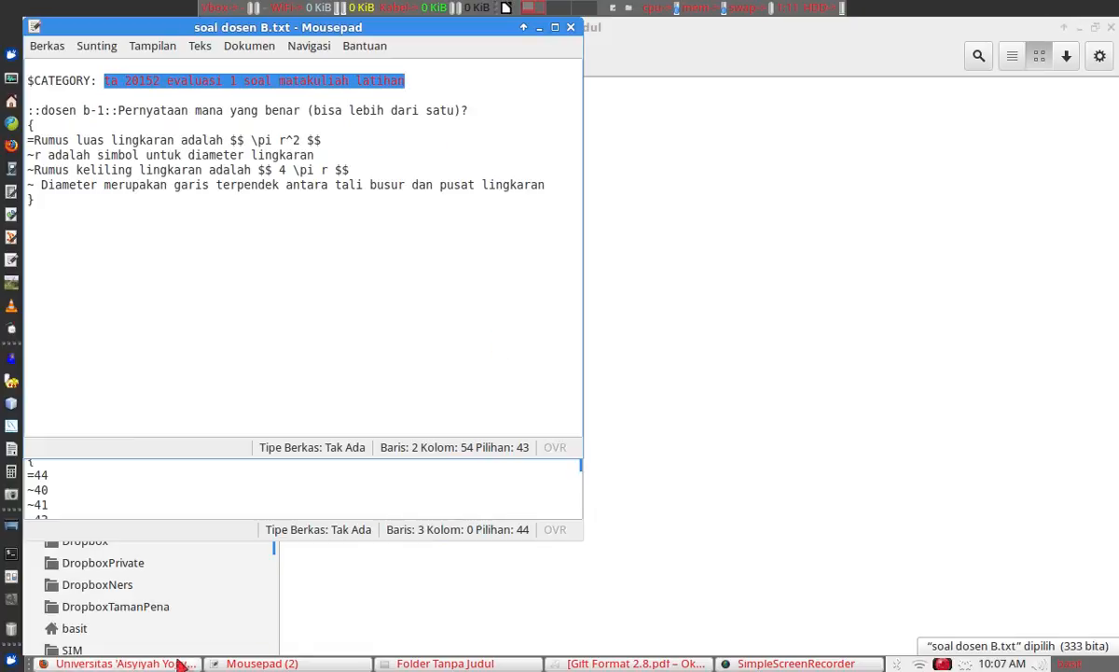
pyautogui.click(126, 663)
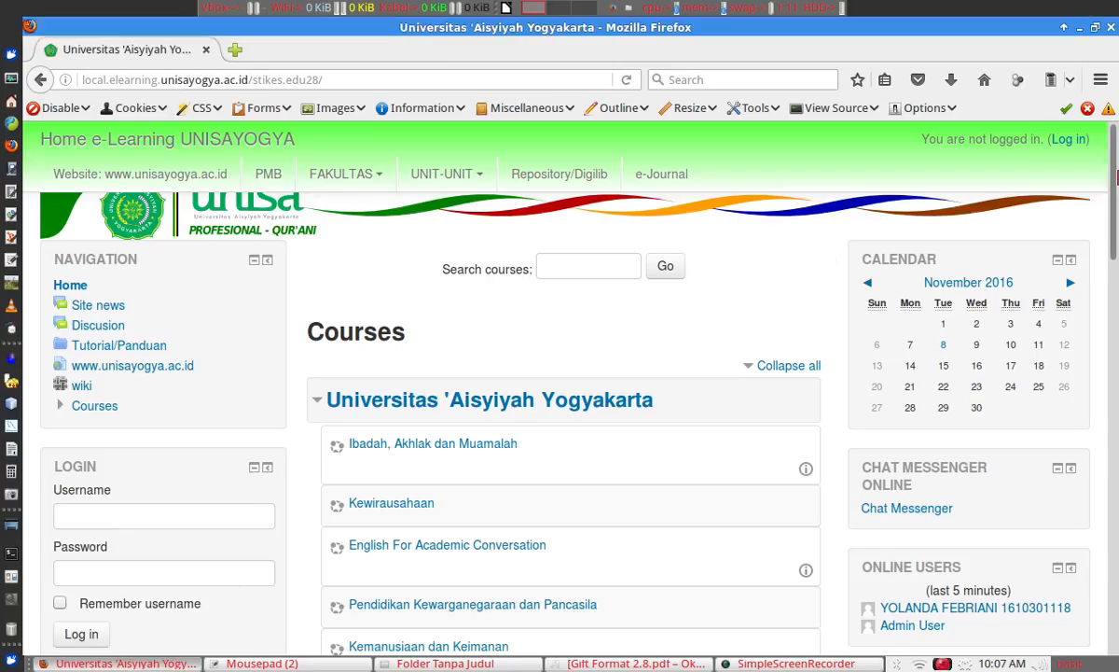
# Log in with the administrator username and password, declining Firefox's offer to save the login.
pyautogui.moveTo(1115, 166); pyautogui.dragTo(1115, 180)
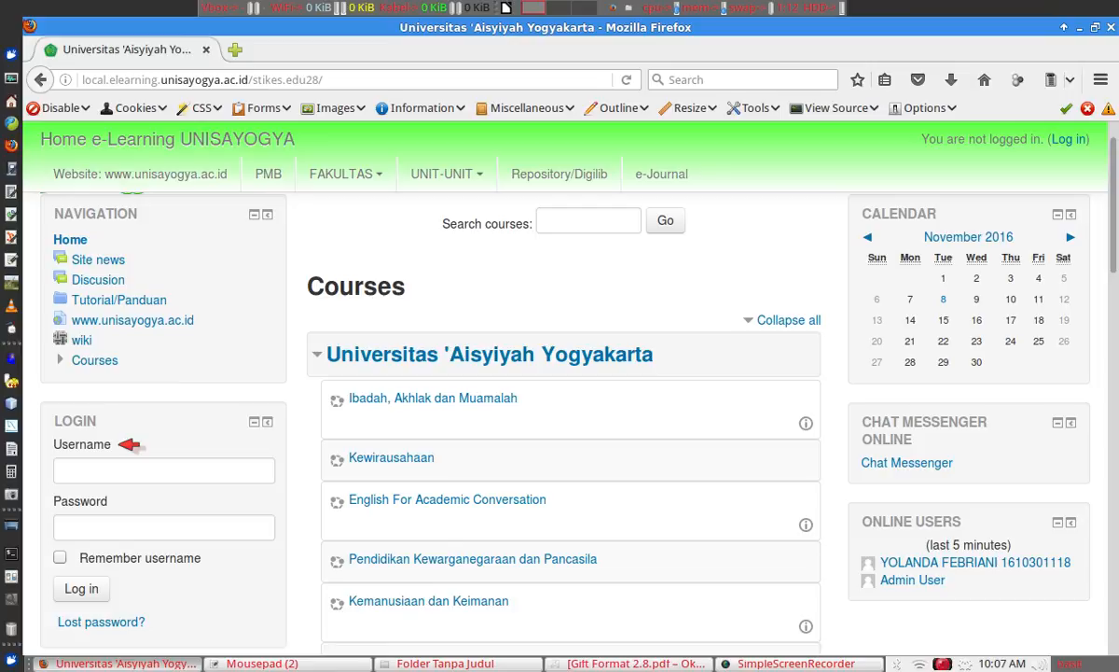
pyautogui.click(128, 472)
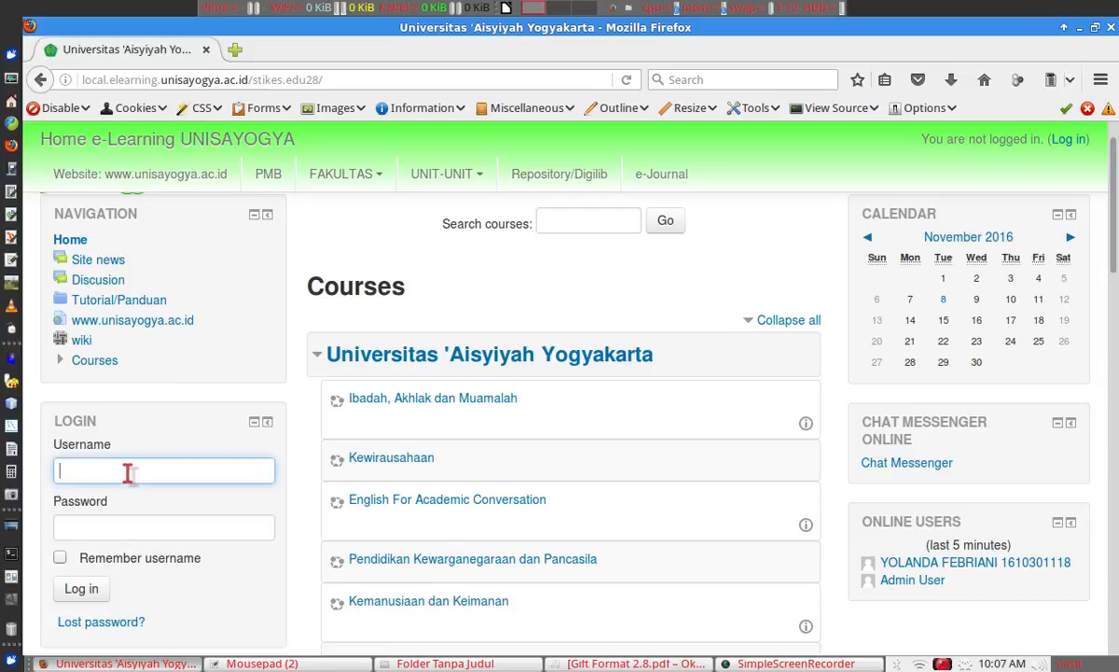
pyautogui.write('admin')
pyautogui.press('Tab')
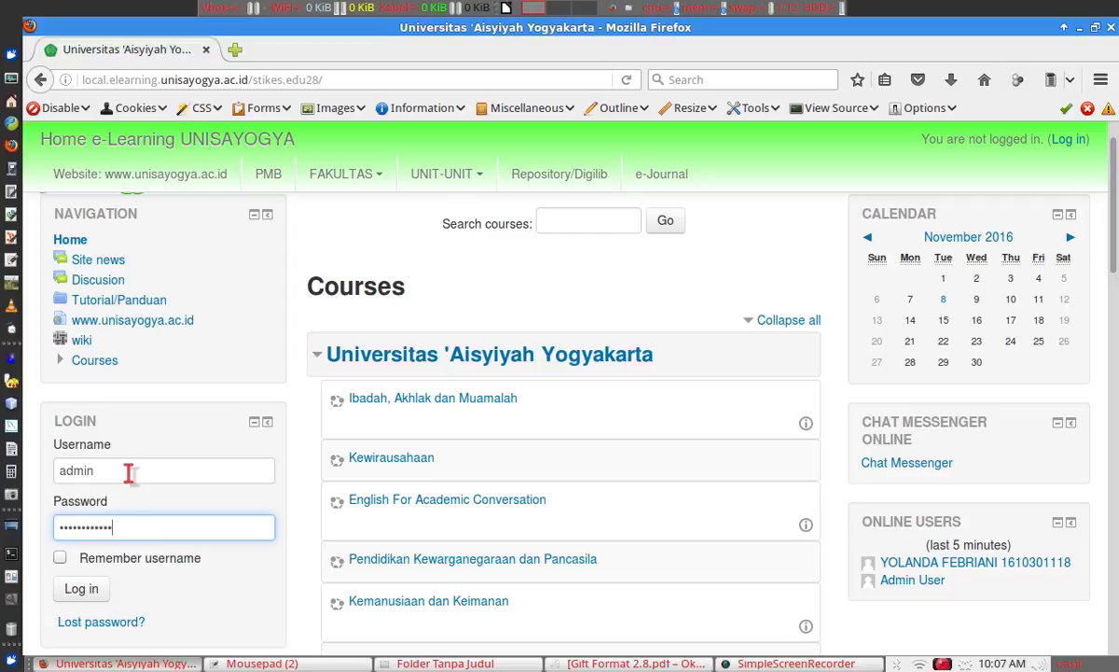
pyautogui.click(81, 590)
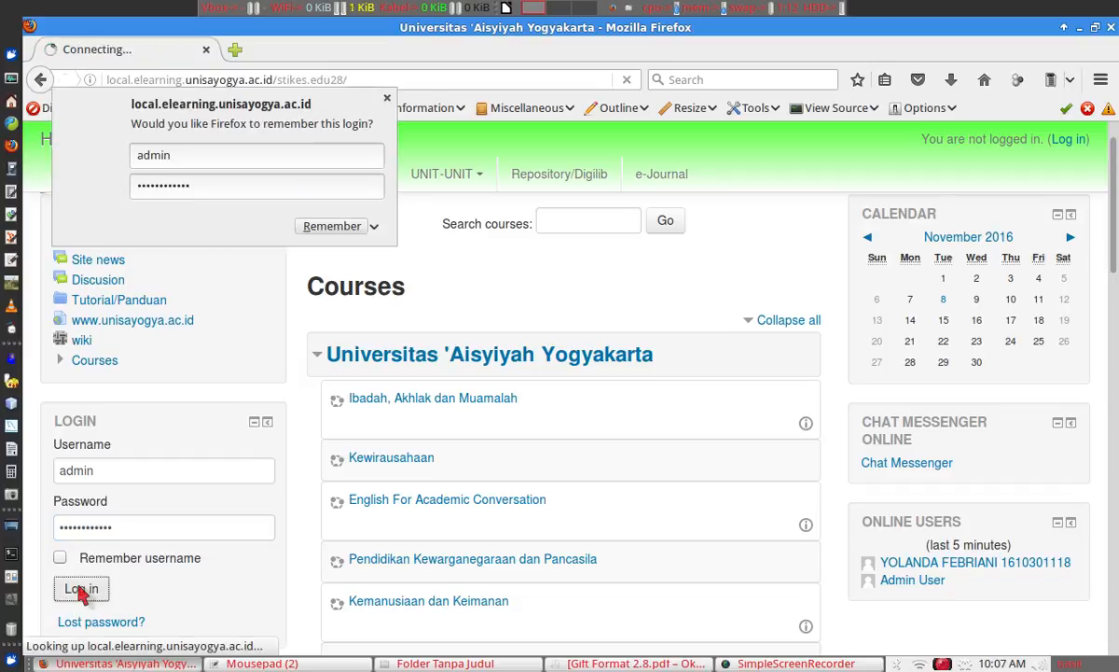
pyautogui.click(386, 105)
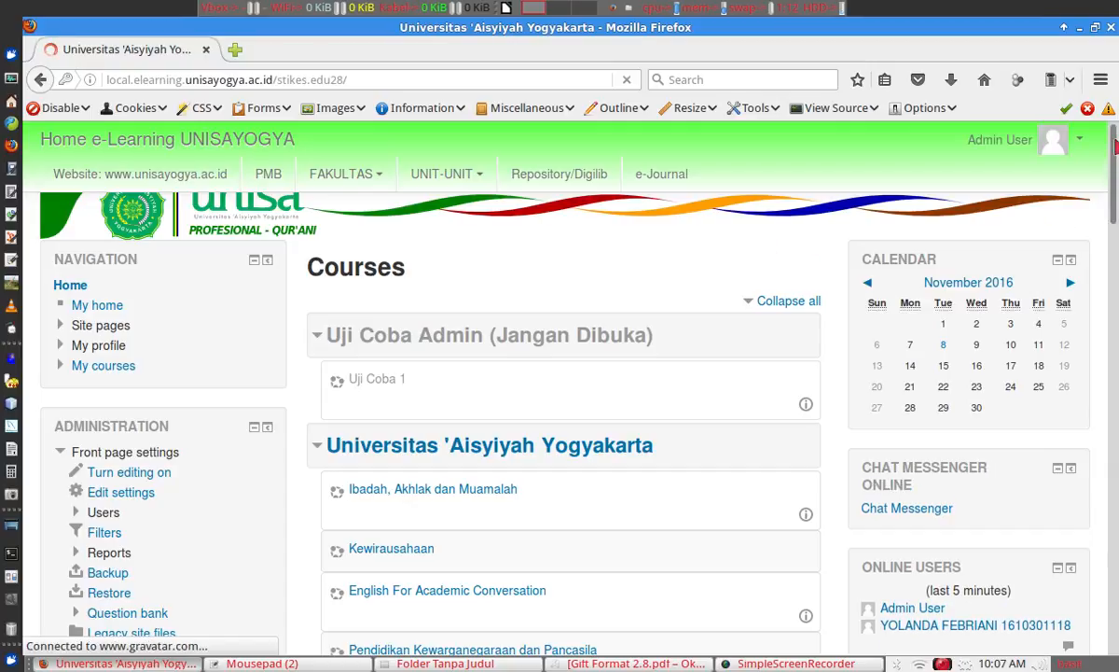
# Open the Latihan (Lat001) course, turn editing on, and scroll to Topic 3.
pyautogui.moveTo(1114, 168); pyautogui.dragTo(1082, 412)
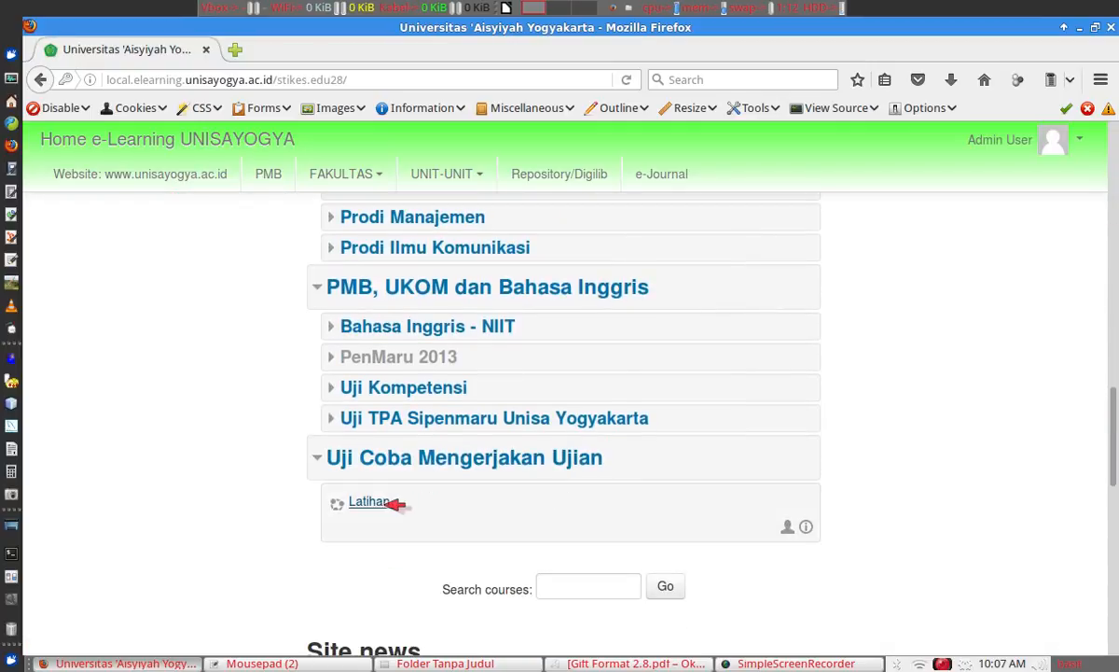
pyautogui.click(378, 502)
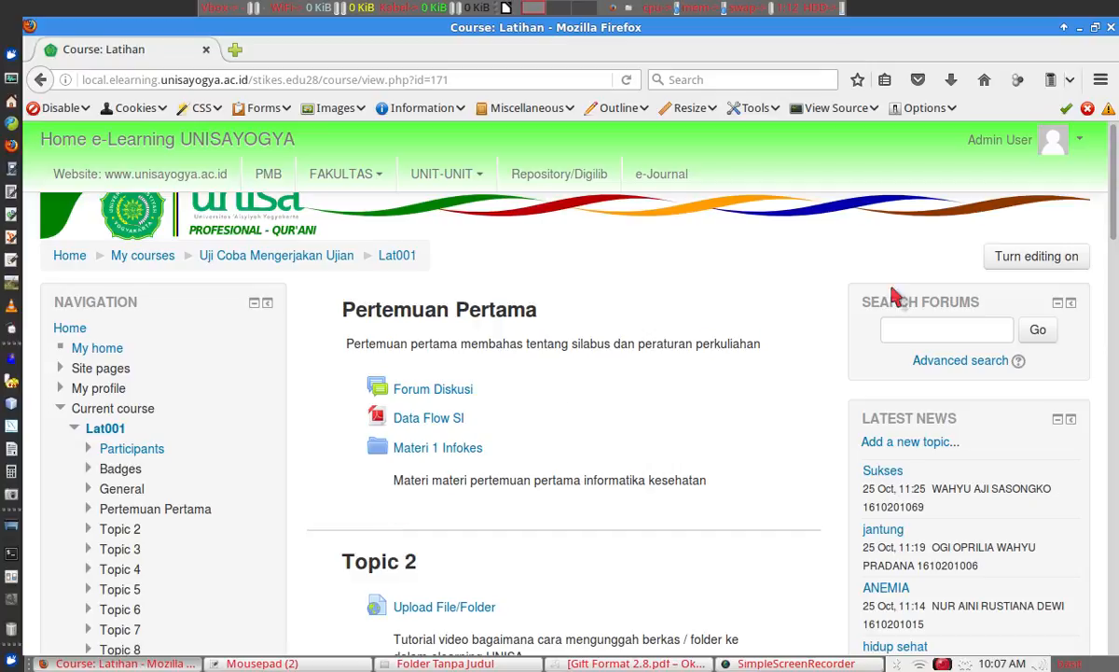
pyautogui.click(1029, 256)
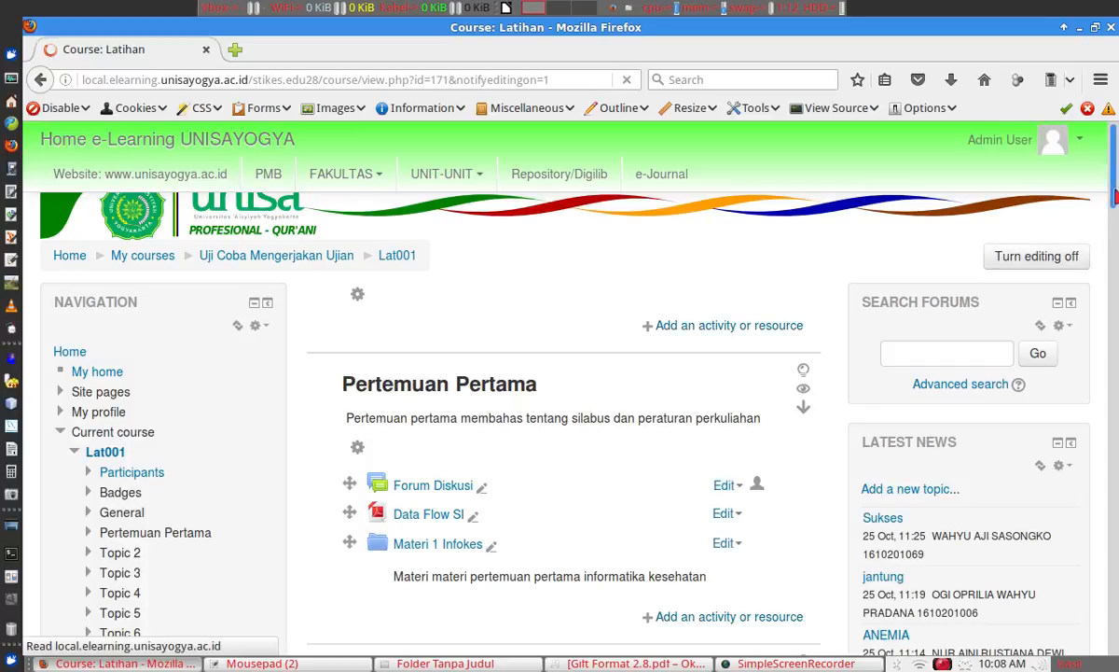
pyautogui.click(1115, 270)
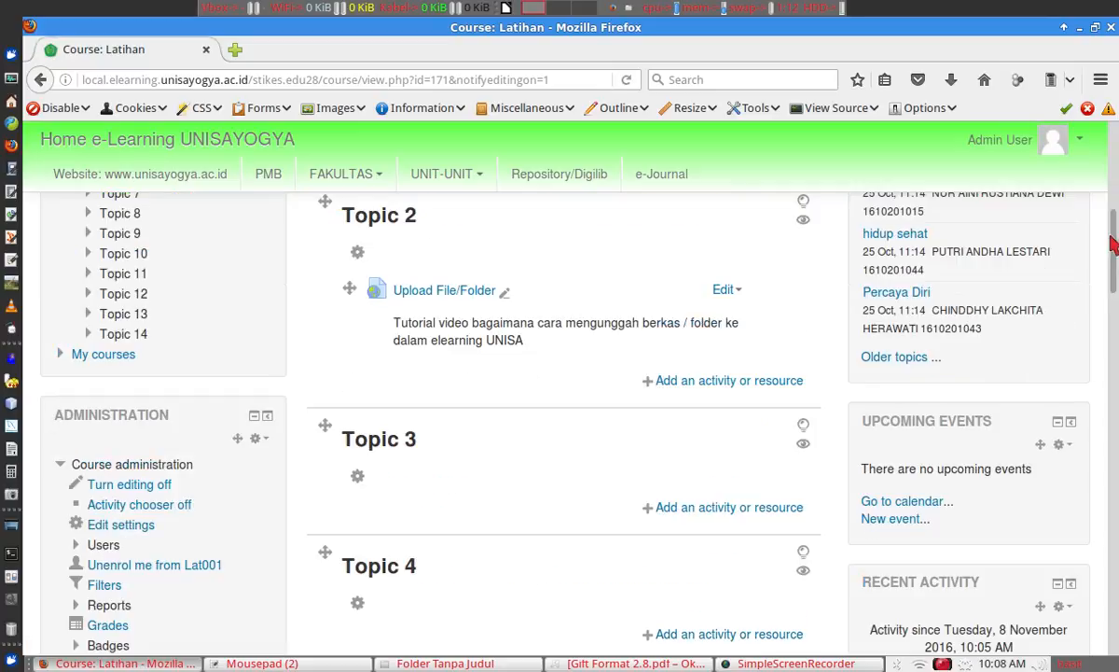
# Add a new Quiz activity under Topic 3.
pyautogui.click(724, 512)
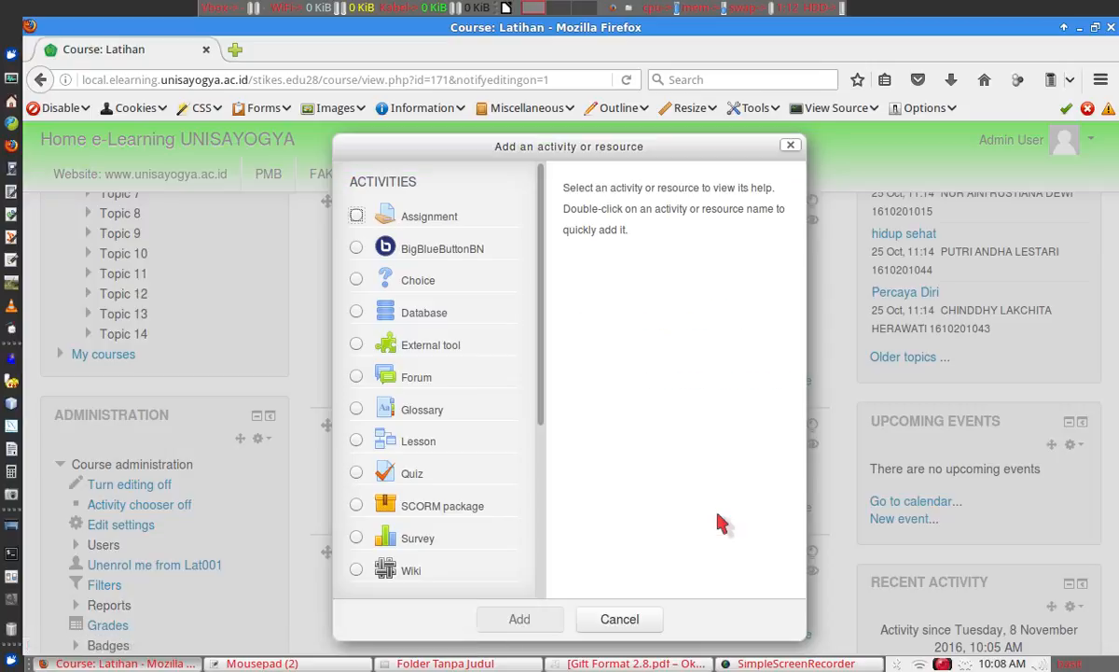
pyautogui.click(362, 472)
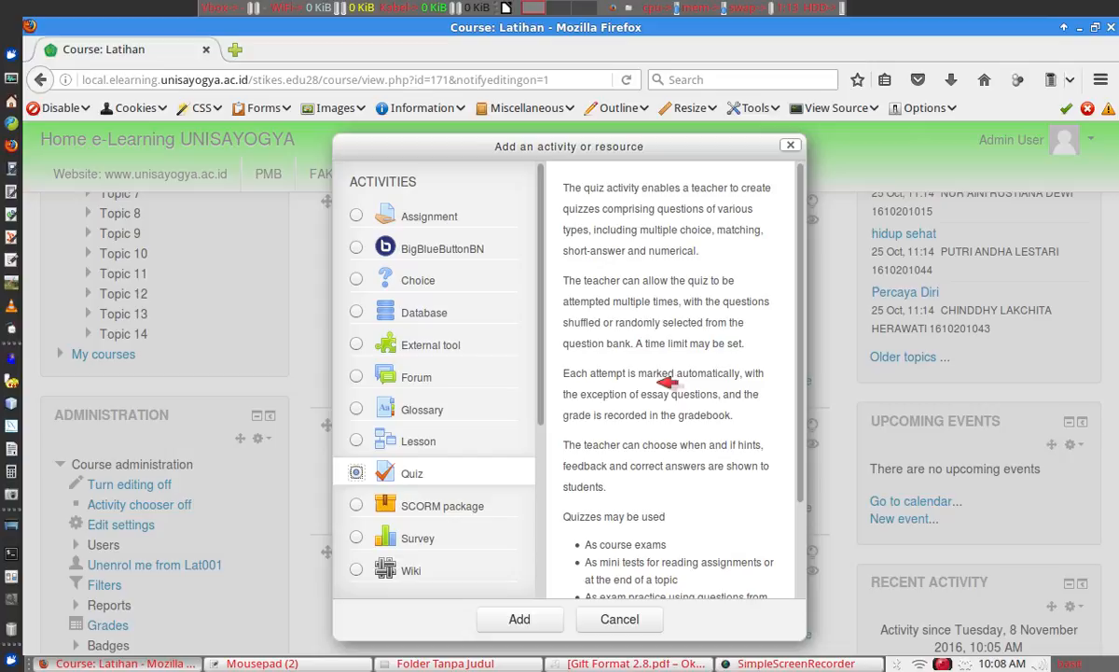
pyautogui.moveTo(799, 312); pyautogui.dragTo(799, 400)
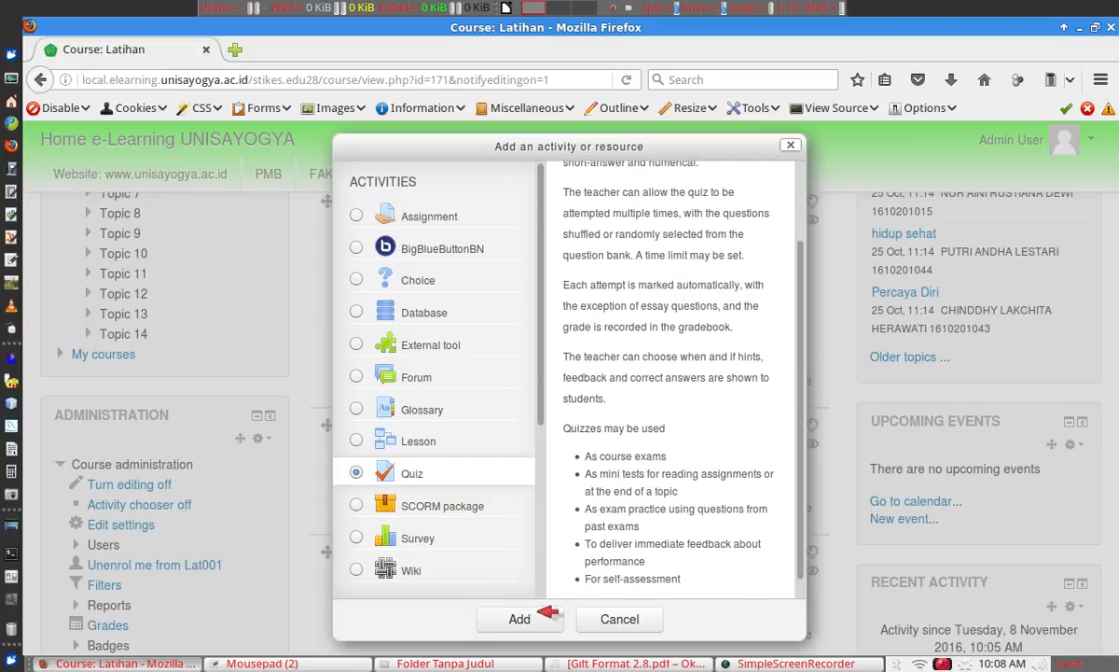
pyautogui.click(522, 618)
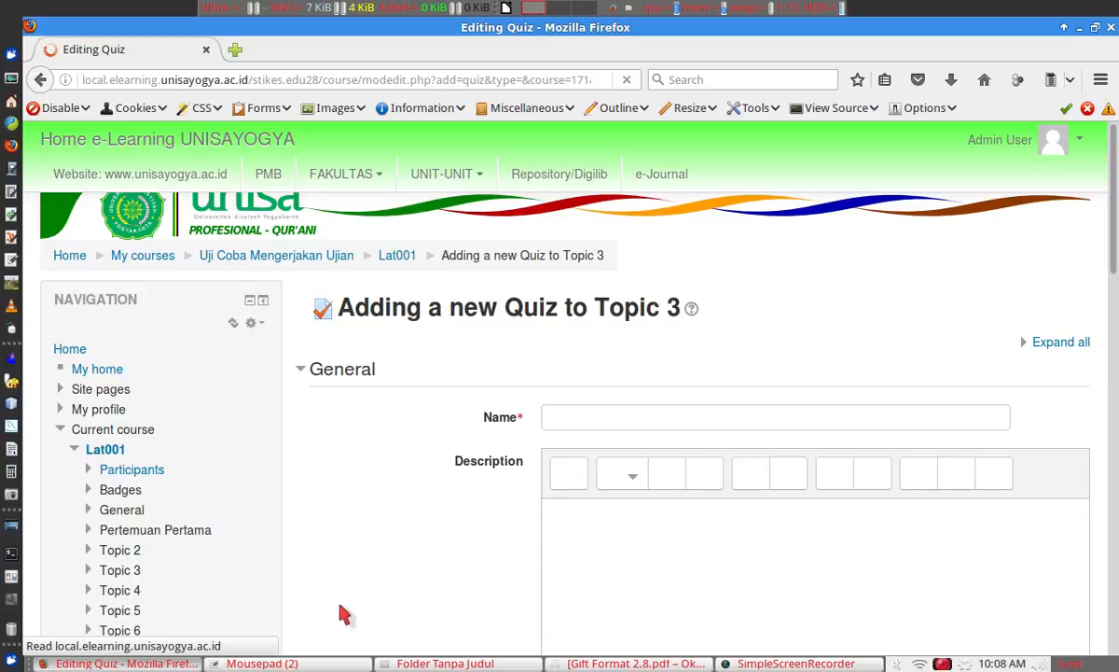
# Copy the $CATEGORY line from soal dosen A.txt and paste it into the quiz Name field.
pyautogui.click(265, 664)
pyautogui.click(280, 621)
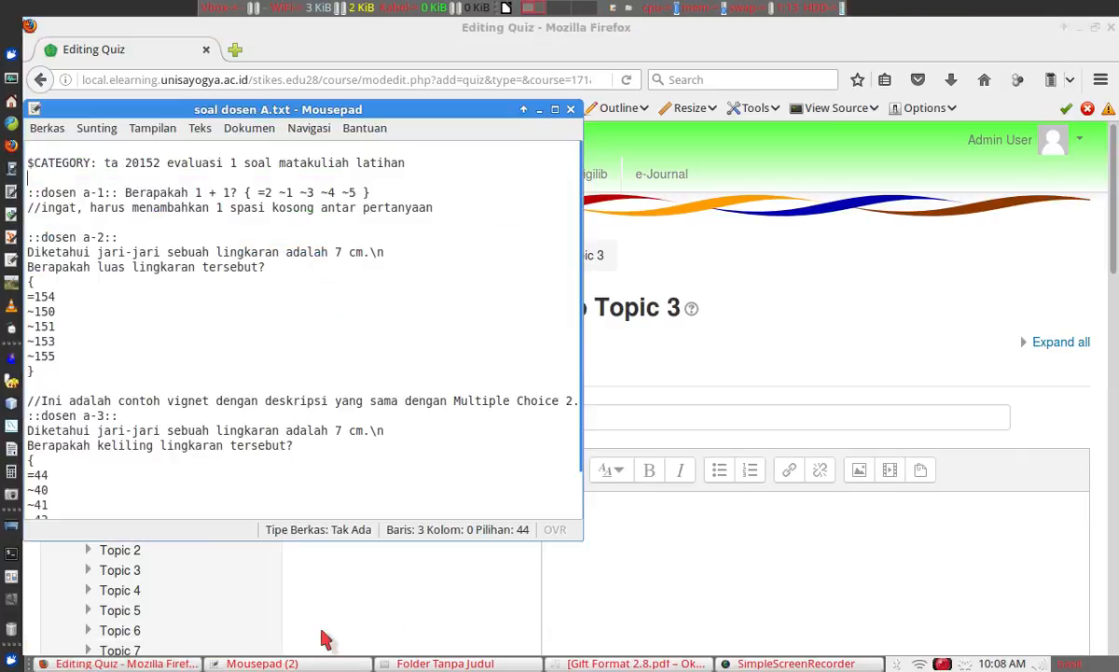
pyautogui.click(103, 162)
pyautogui.hotkey('shift', 'End')
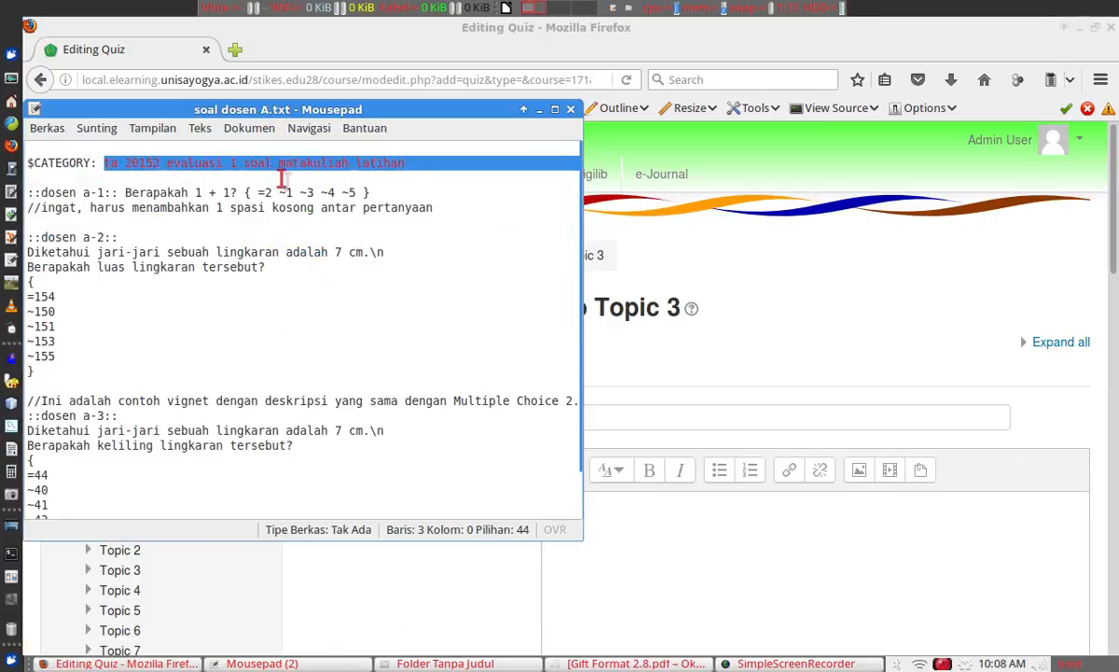
pyautogui.rightClick(373, 154)
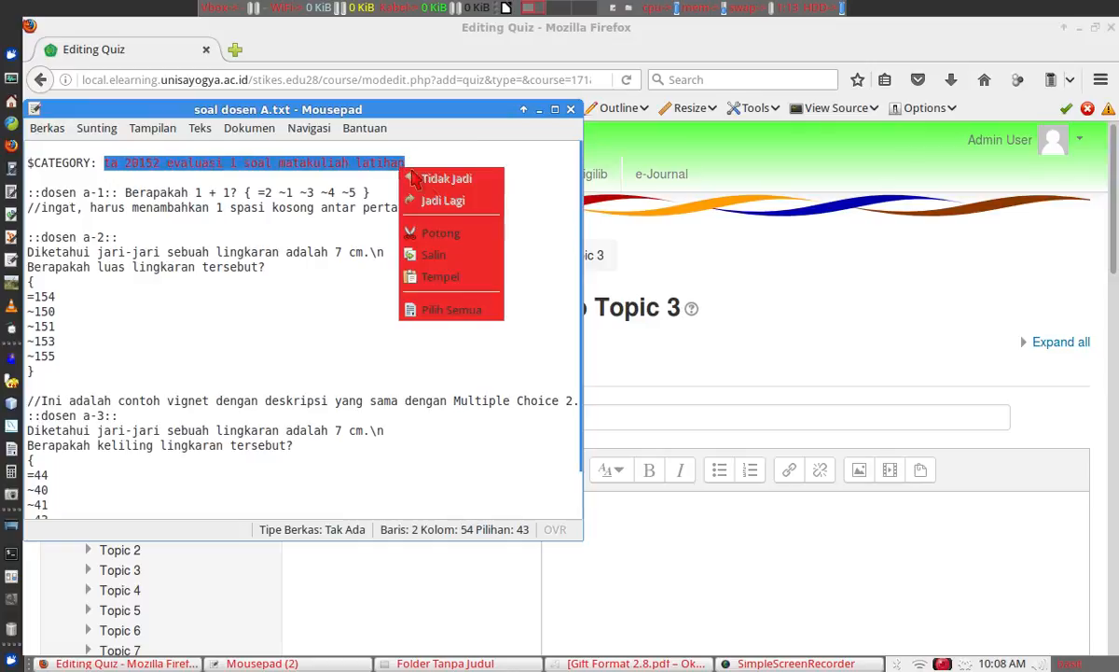
pyautogui.click(448, 254)
pyautogui.click(685, 417)
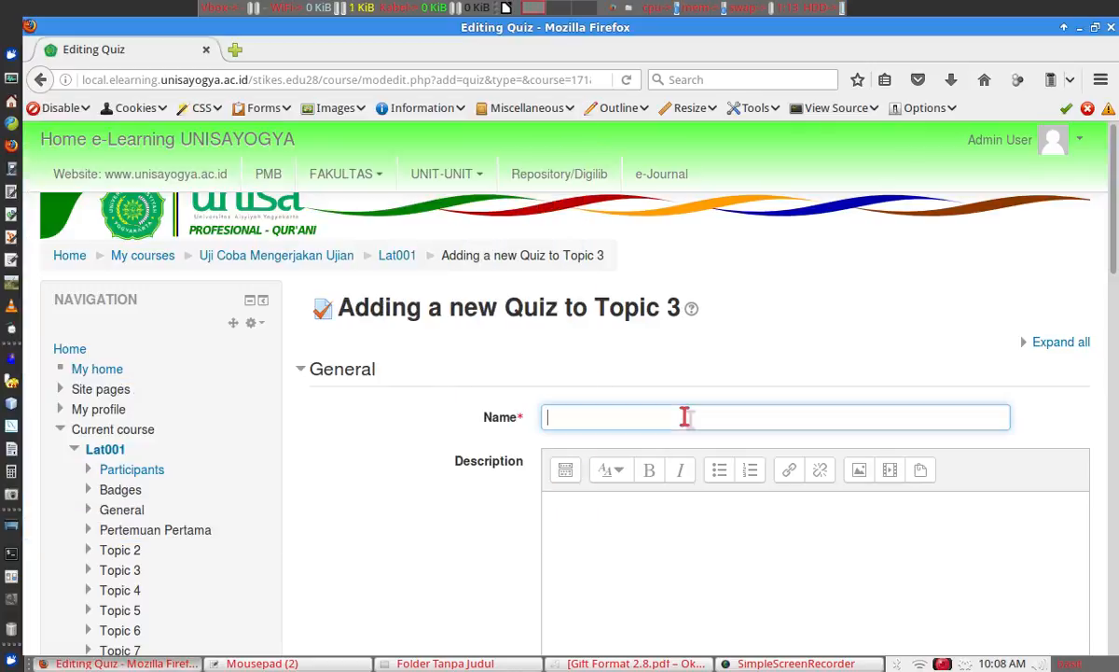
pyautogui.rightClick(685, 415)
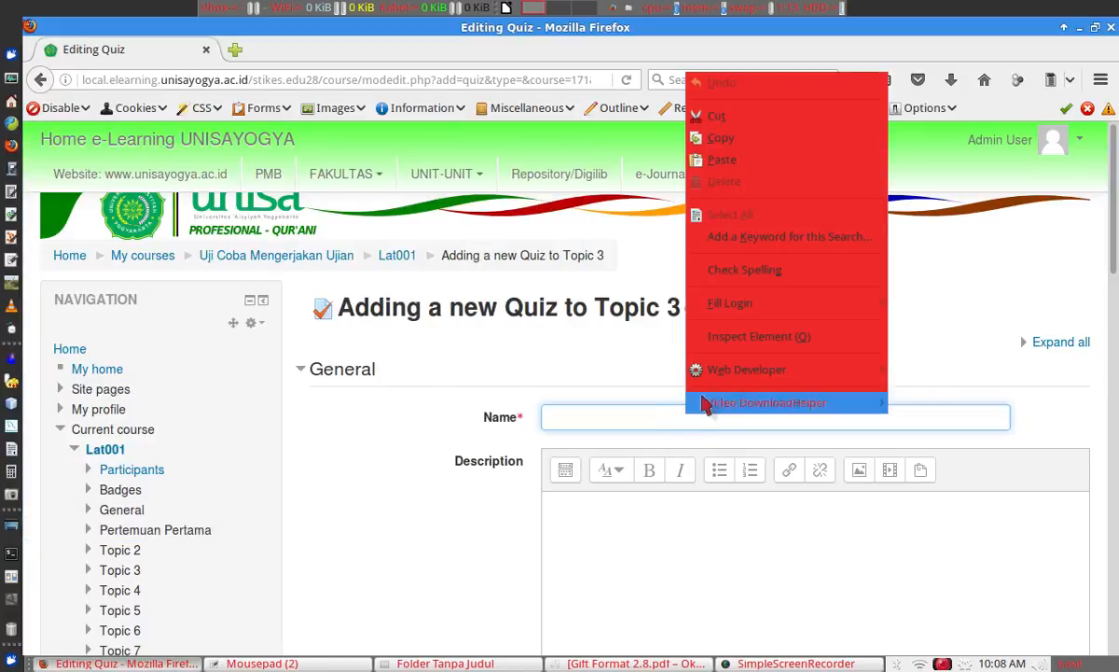
pyautogui.click(723, 160)
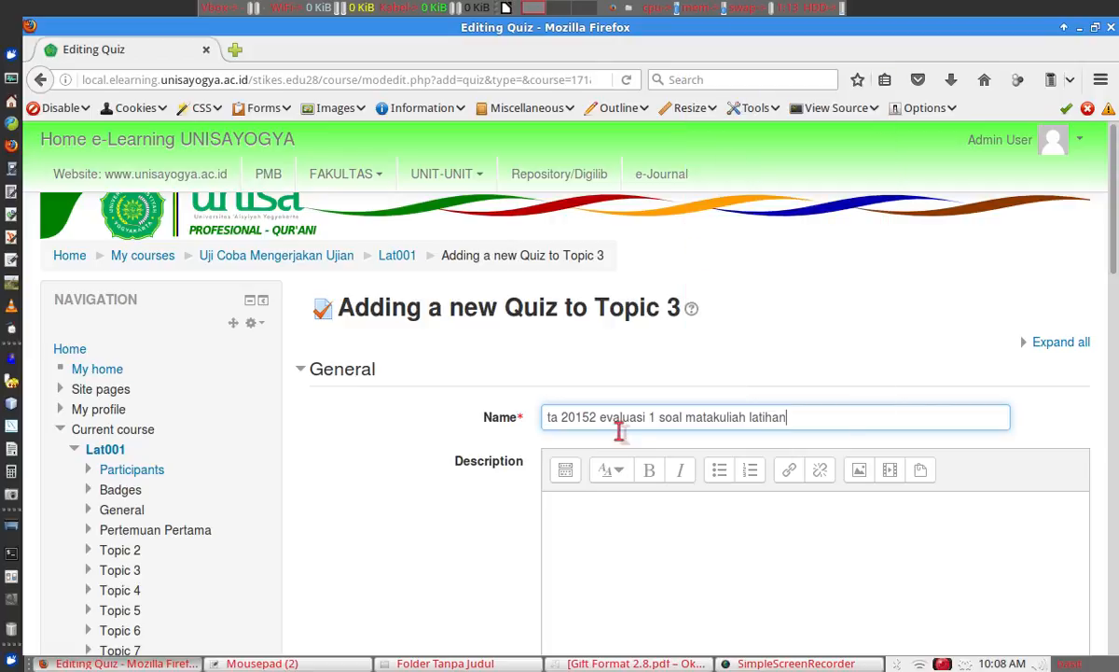
pyautogui.click(594, 519)
# Write the description 'Petunjuk pengerjaan soal' and enable 'Display description on course page'.
pyautogui.scroll(-1, 1113, 245)
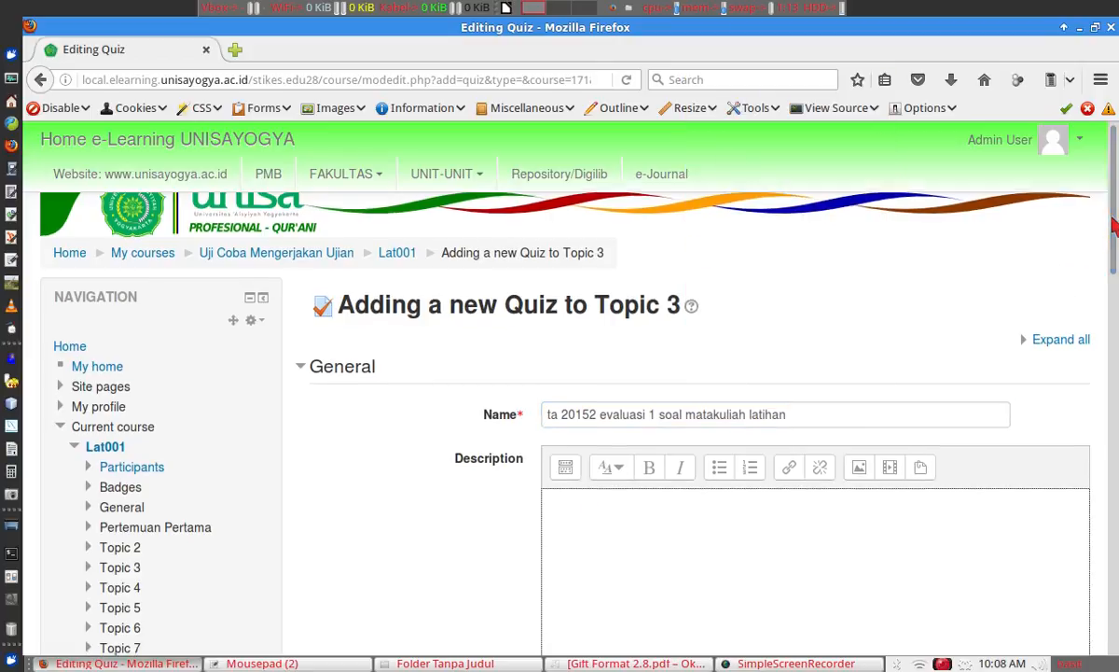
pyautogui.moveTo(1113, 244); pyautogui.dragTo(1113, 267)
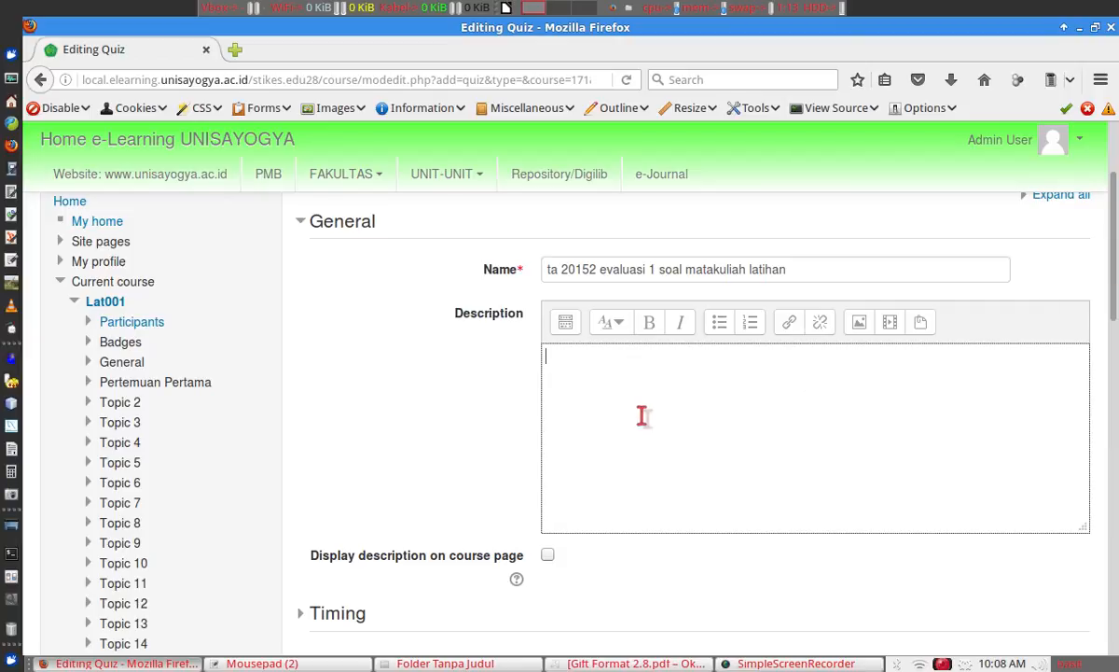
pyautogui.write('Petunjuk penger')
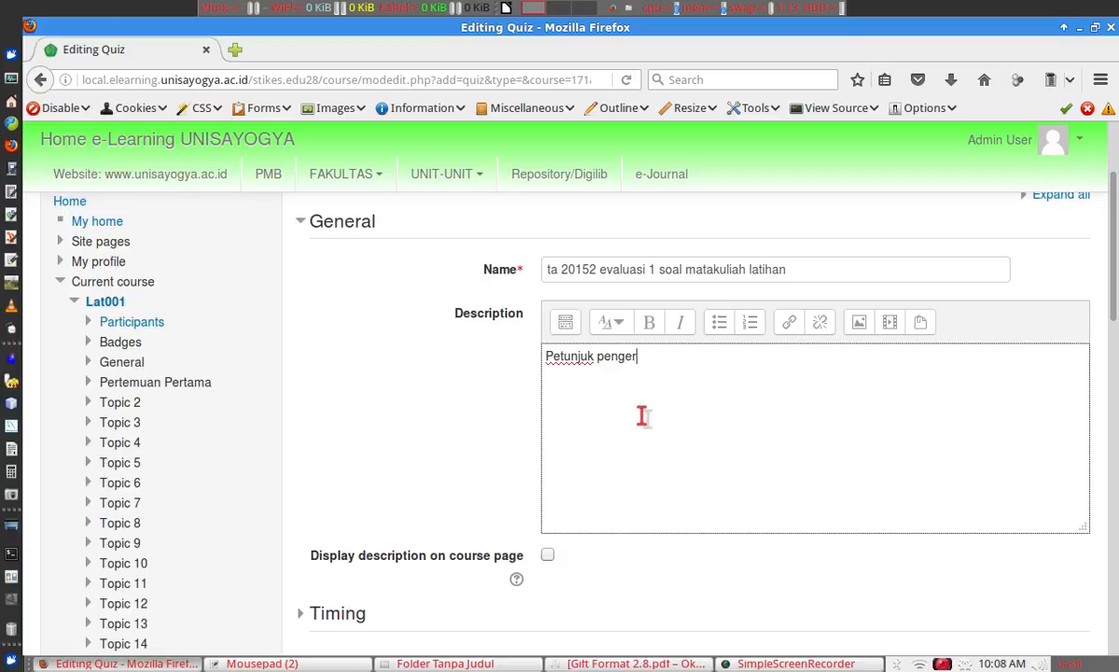
pyautogui.write('jaan soal:')
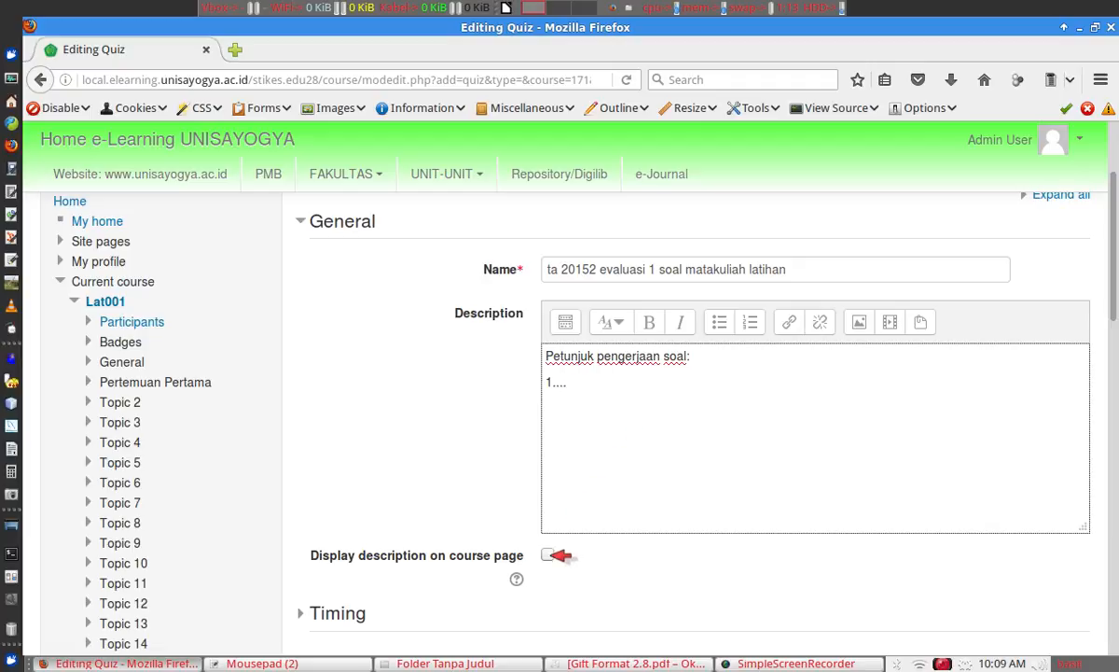
pyautogui.click(549, 555)
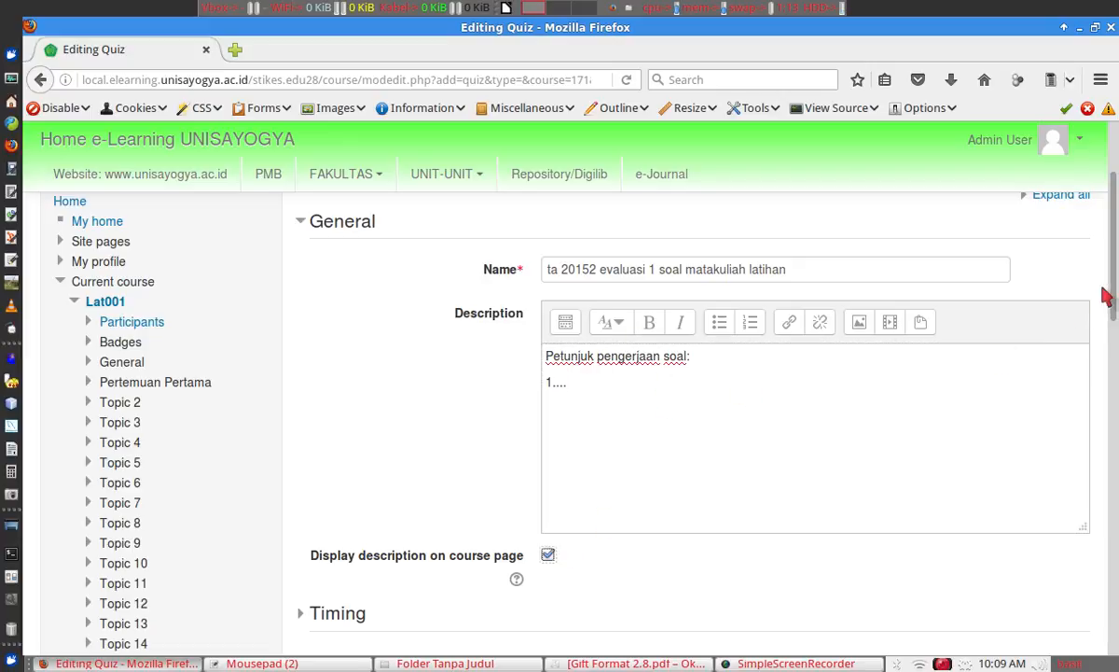
pyautogui.moveTo(1116, 277); pyautogui.dragTo(1117, 382)
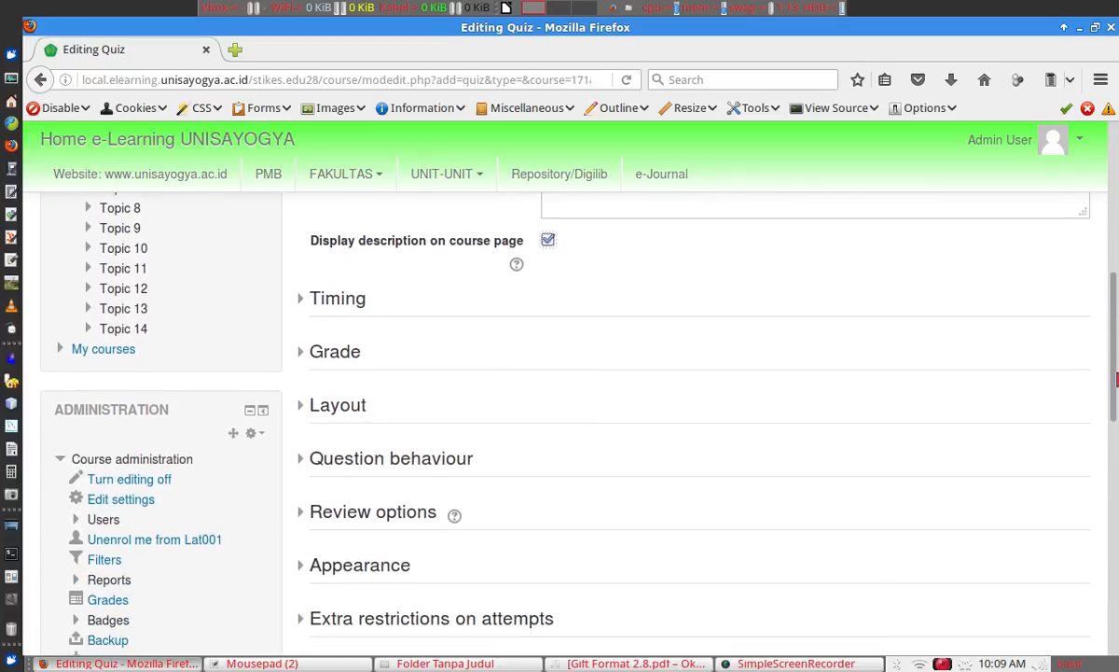
# Enable opening on 8 November 2016 at 10:08 and closing that day at 16:08.
pyautogui.click(337, 300)
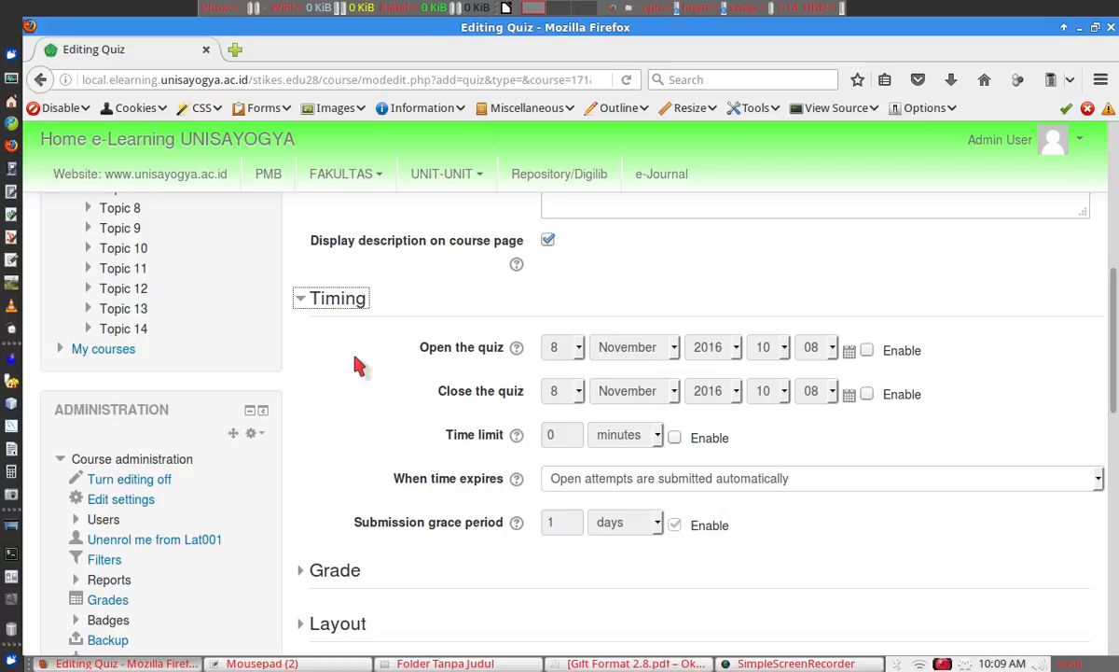
pyautogui.click(867, 349)
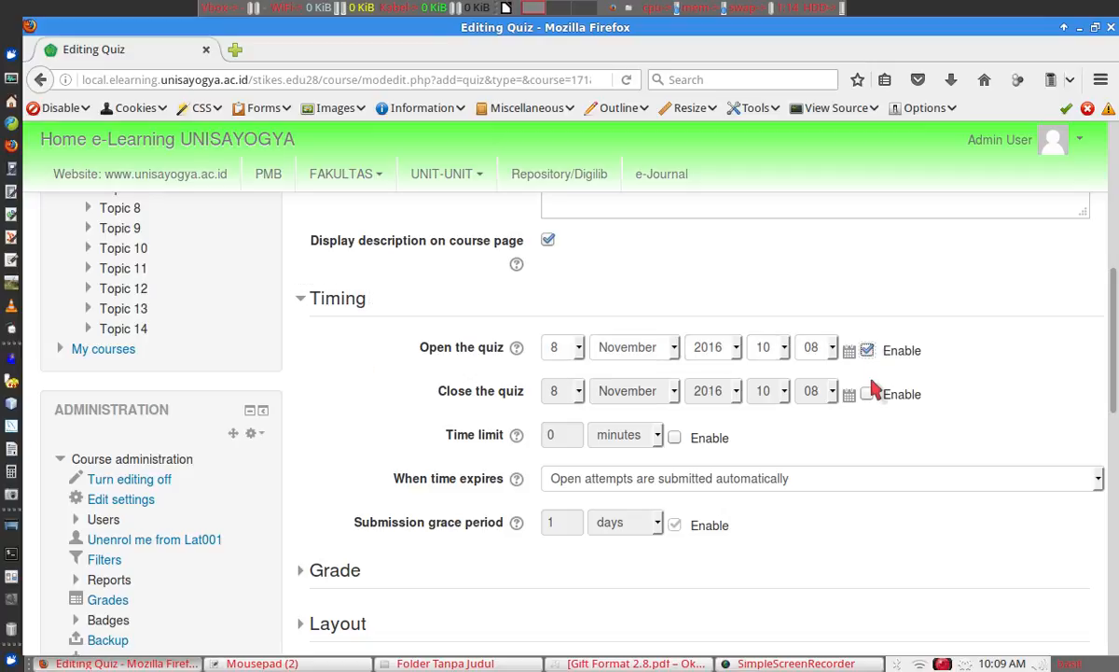
pyautogui.click(867, 394)
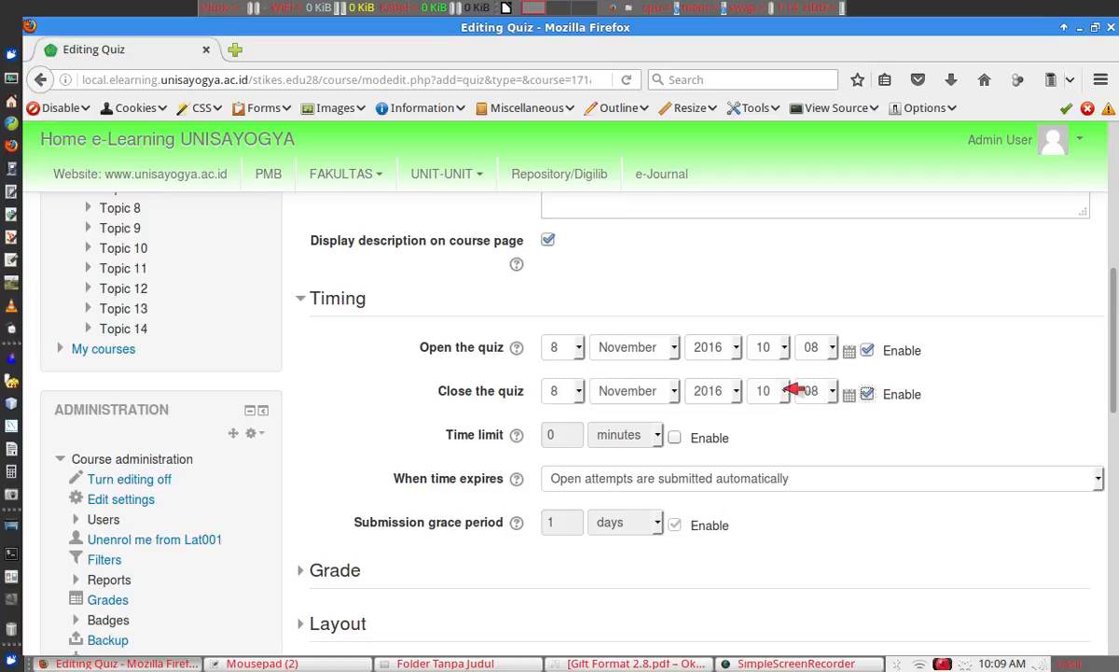
pyautogui.click(785, 390)
pyautogui.scroll(-2, 788, 448)
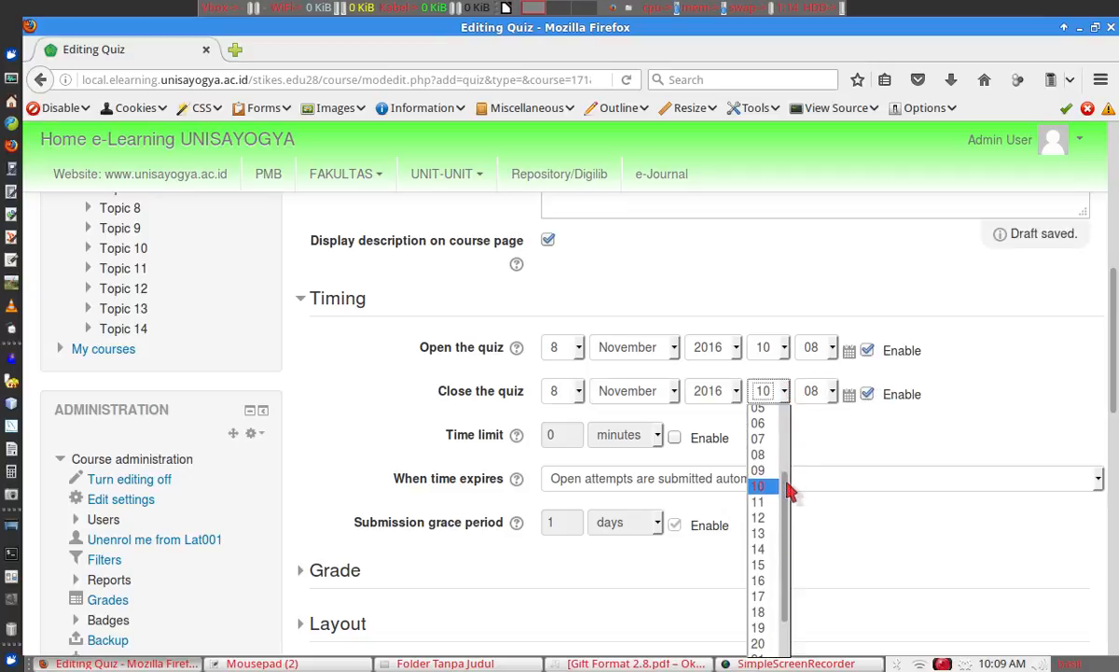
pyautogui.click(759, 580)
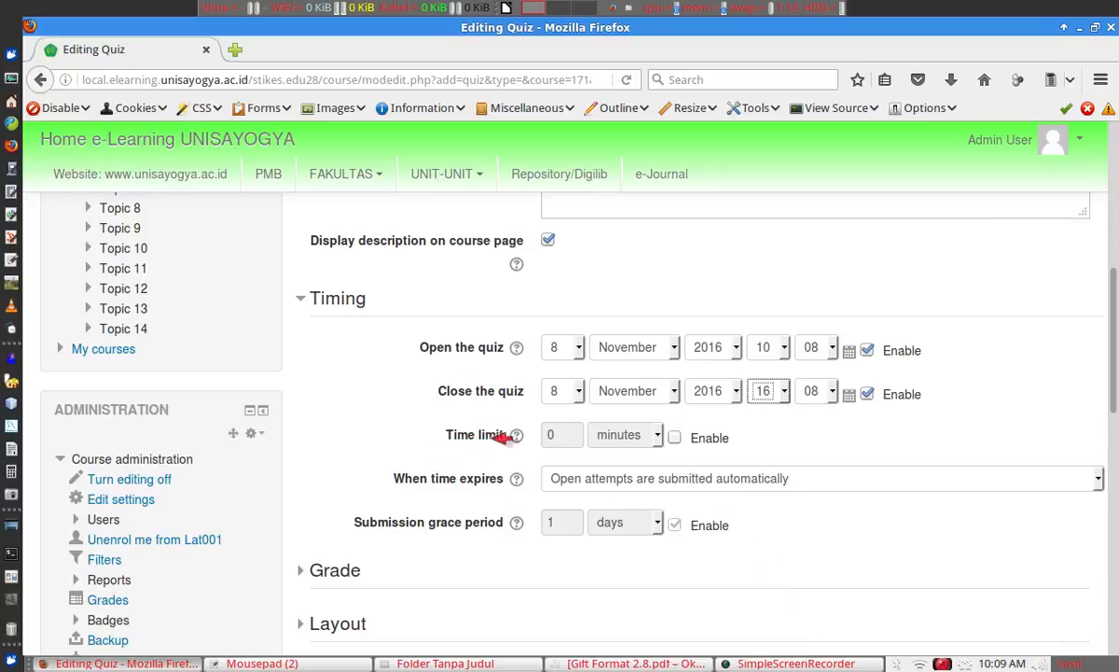
# Enable a 10-minute time limit per attempt.
pyautogui.click(675, 438)
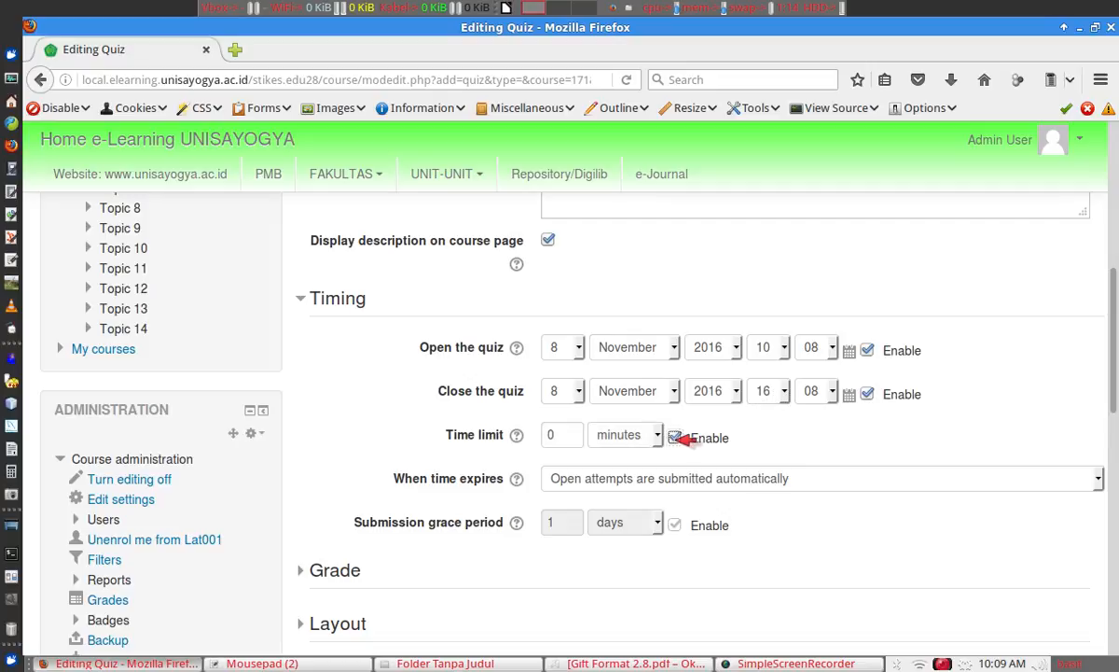
pyautogui.moveTo(570, 438); pyautogui.dragTo(529, 433)
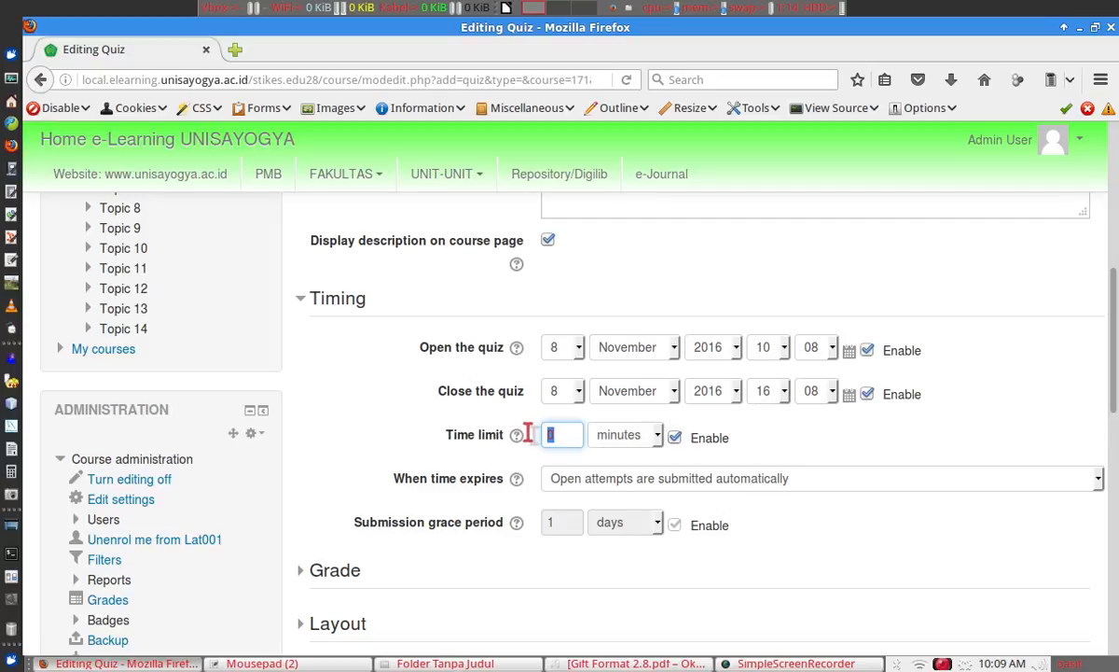
pyautogui.write('1')
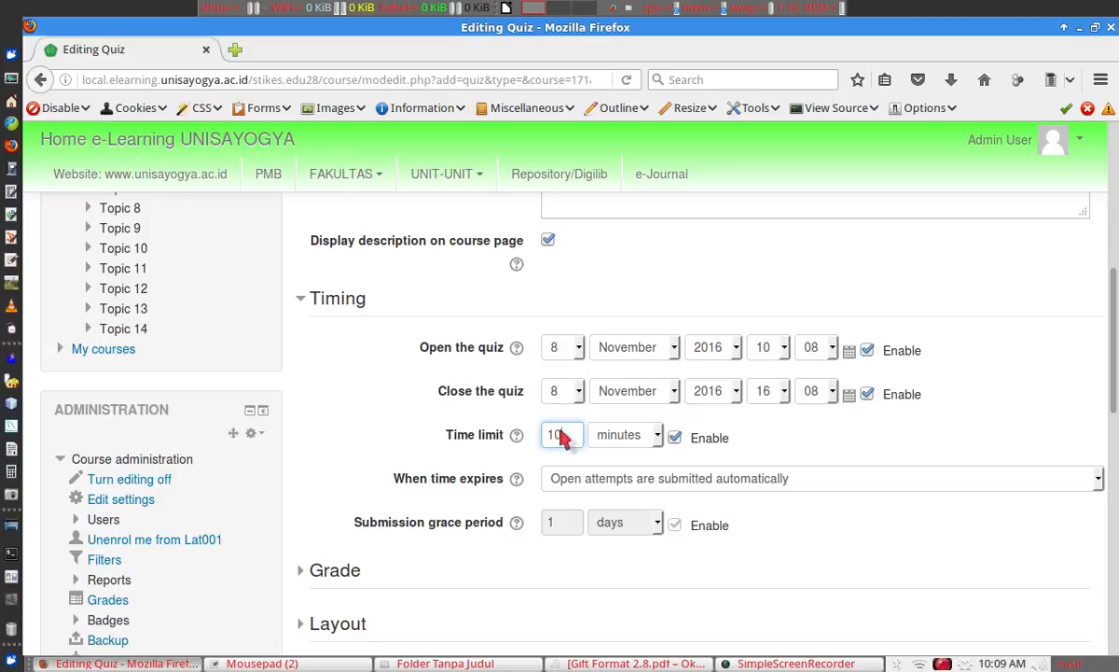
pyautogui.moveTo(1110, 372); pyautogui.dragTo(1112, 406)
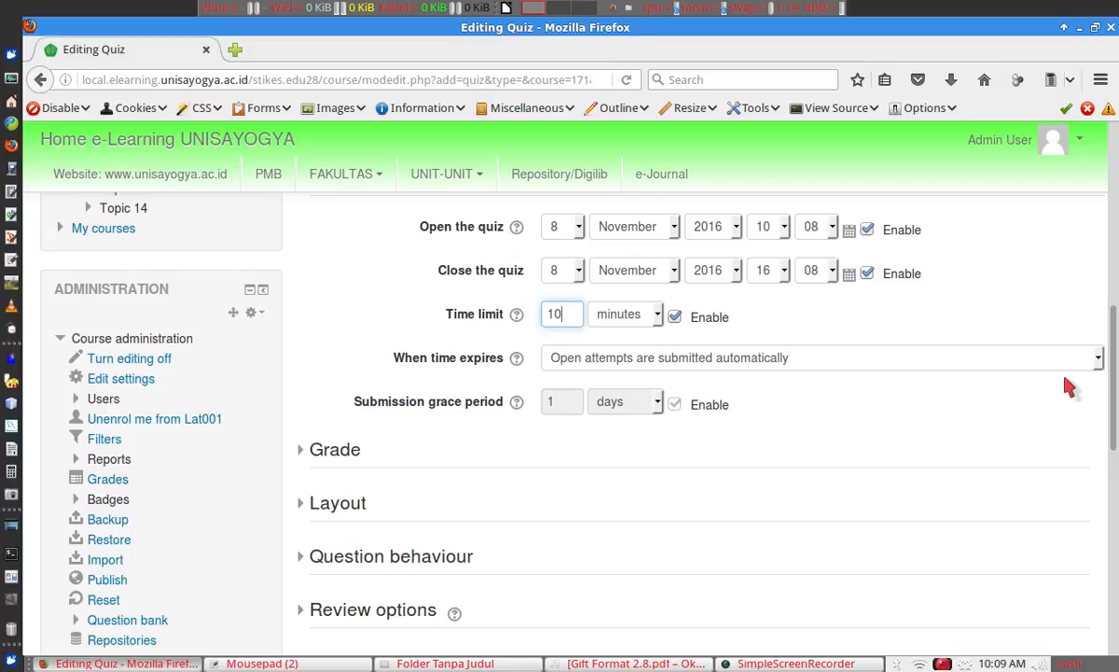
# Set Attempts allowed to 1, keeping Highest grade as the grading method.
pyautogui.click(322, 449)
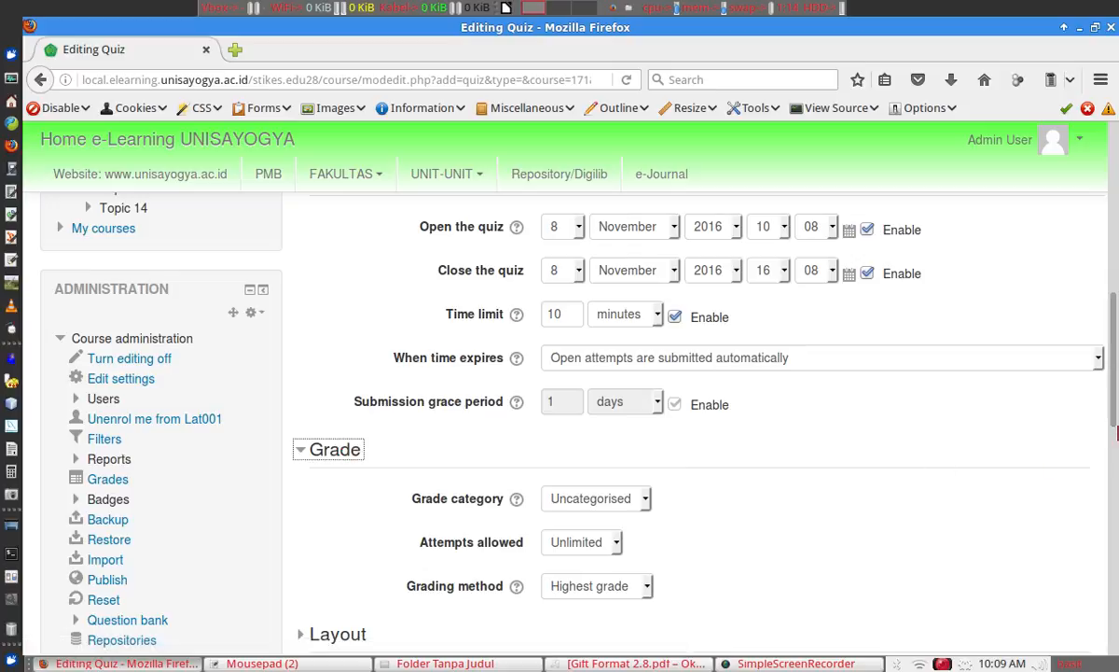
pyautogui.scroll(-3, 1115, 408)
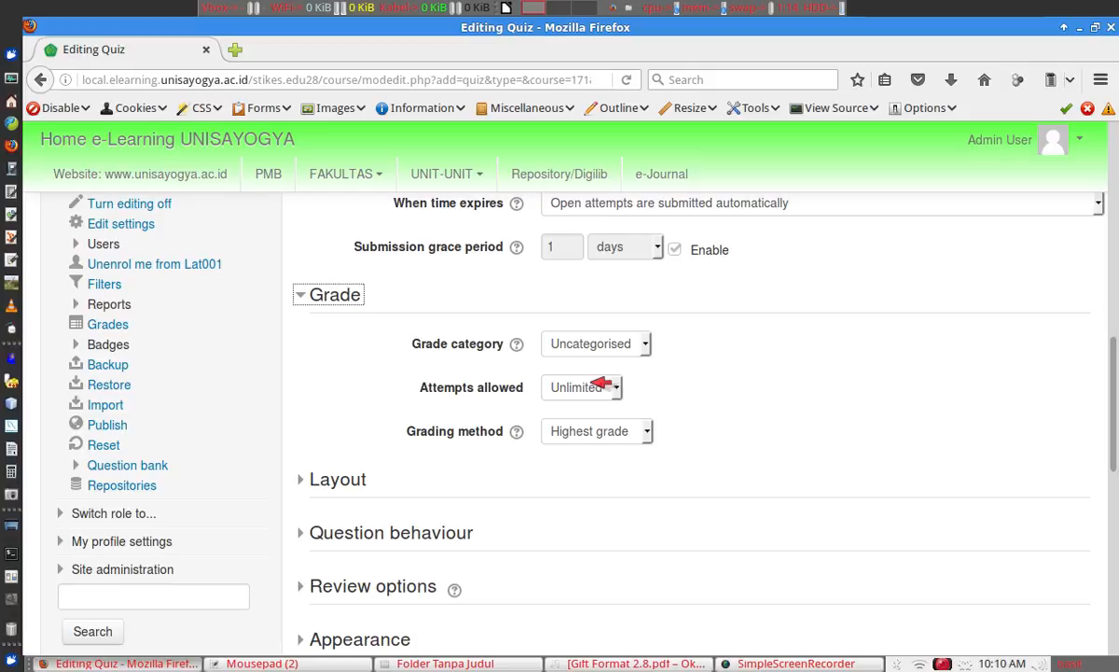
pyautogui.click(616, 432)
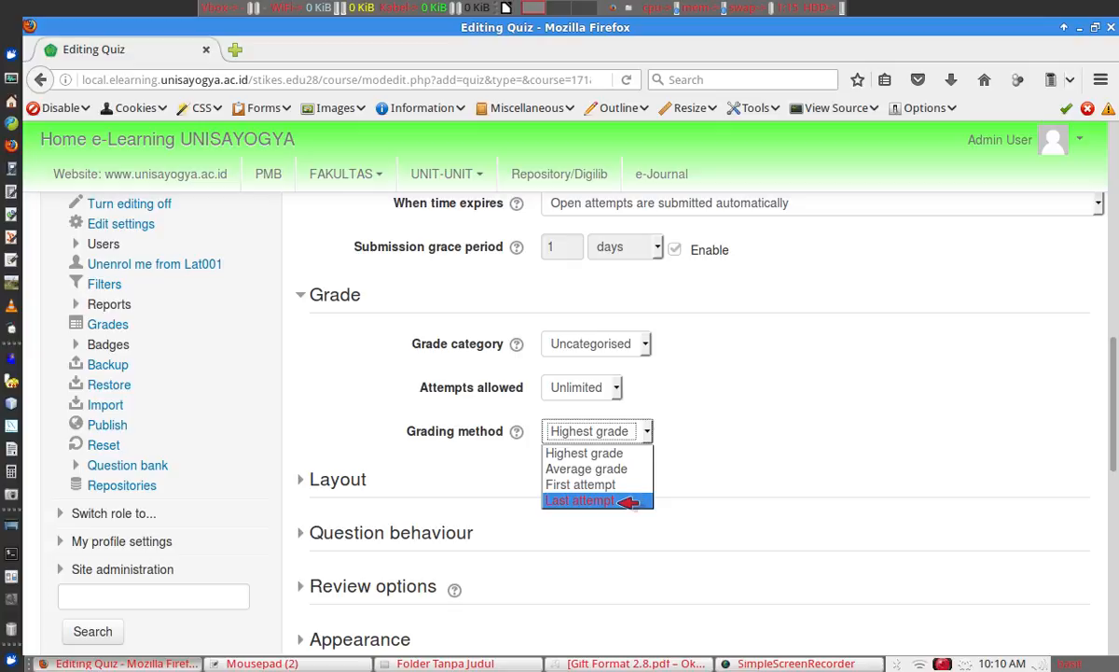
pyautogui.click(655, 394)
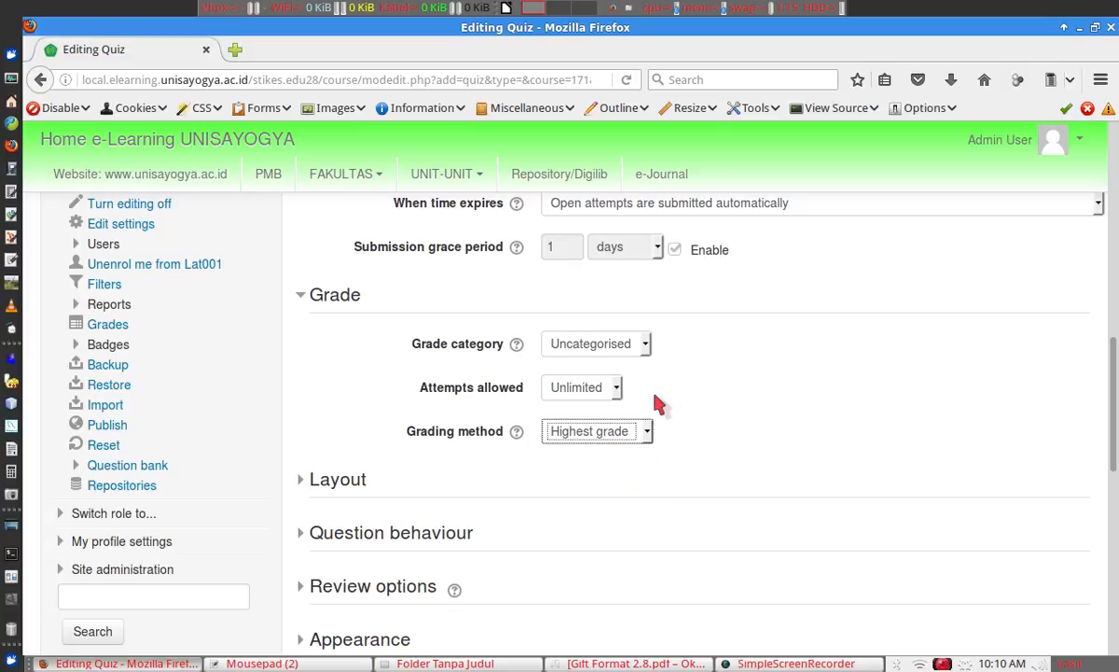
pyautogui.click(617, 387)
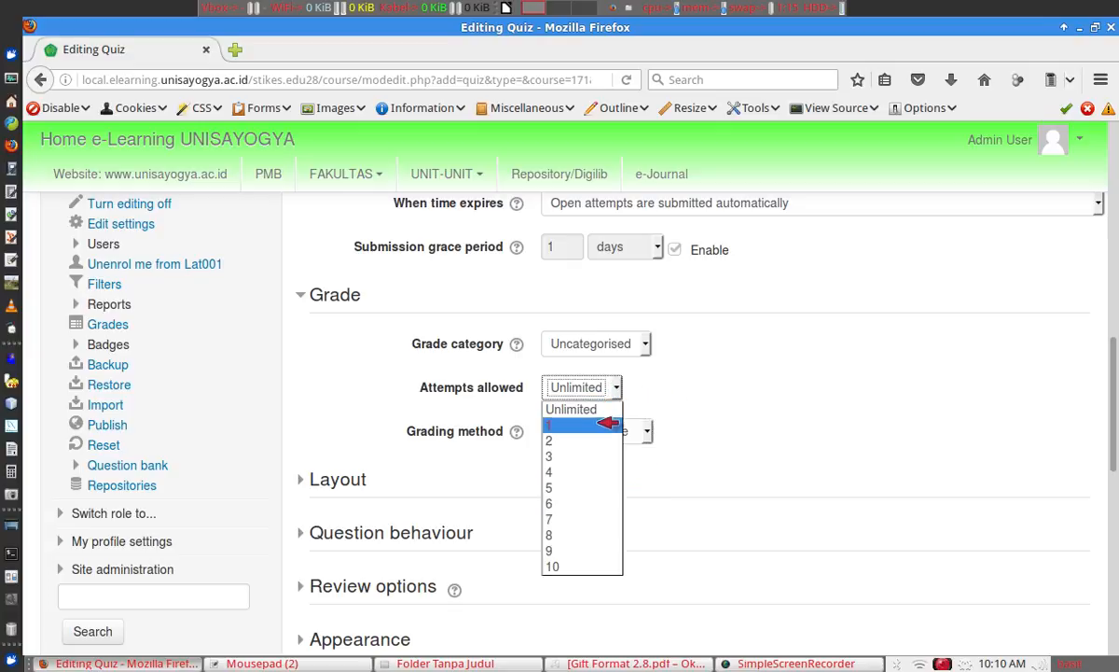
pyautogui.click(600, 424)
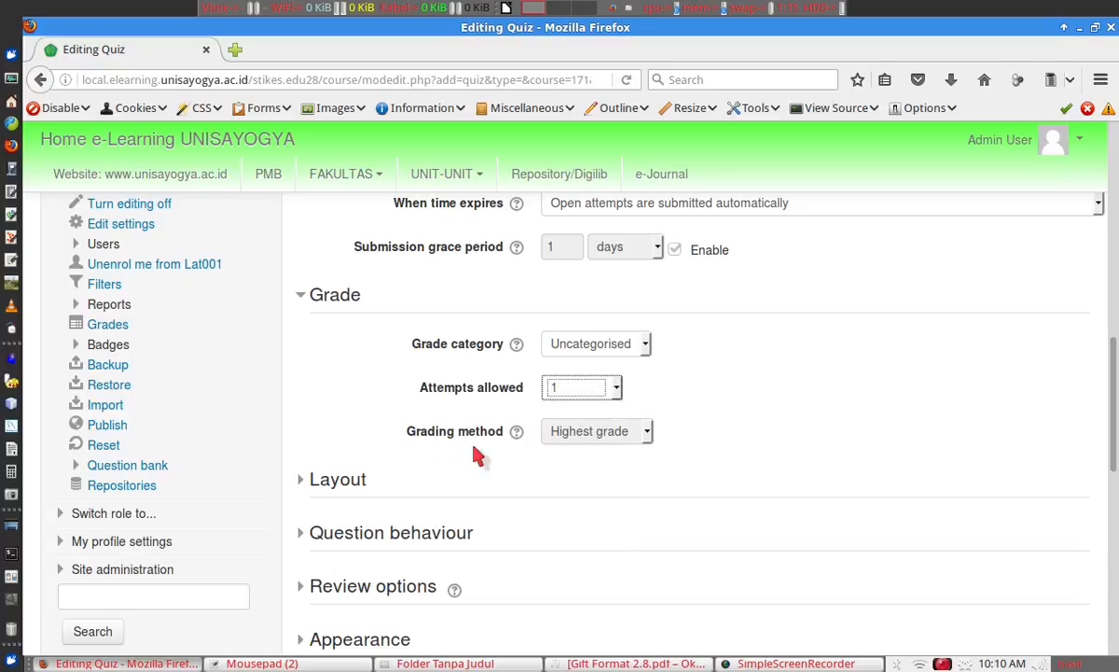
# Set Question order to Shuffled randomly and New page to Every 2 questions.
pyautogui.click(345, 478)
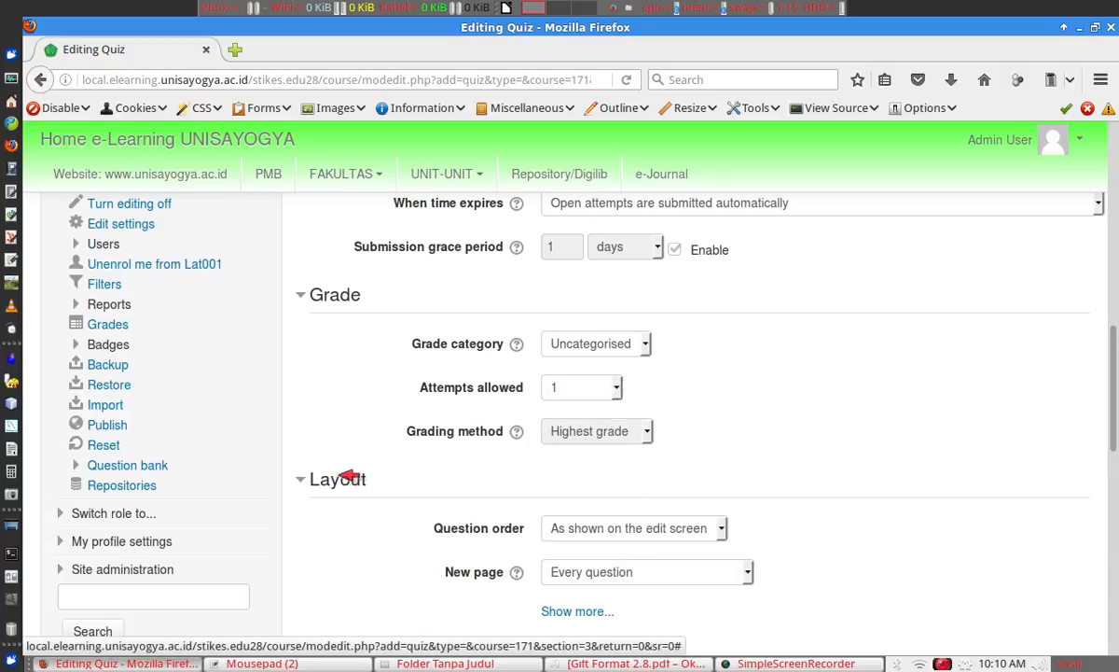
pyautogui.scroll(-3, 1110, 410)
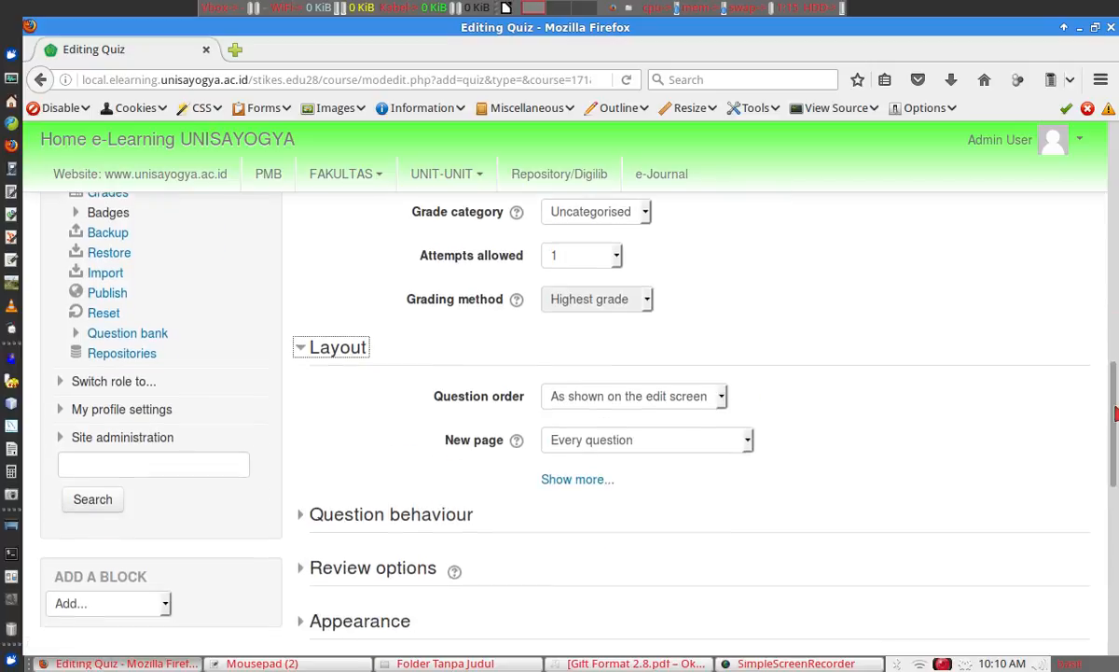
pyautogui.click(695, 347)
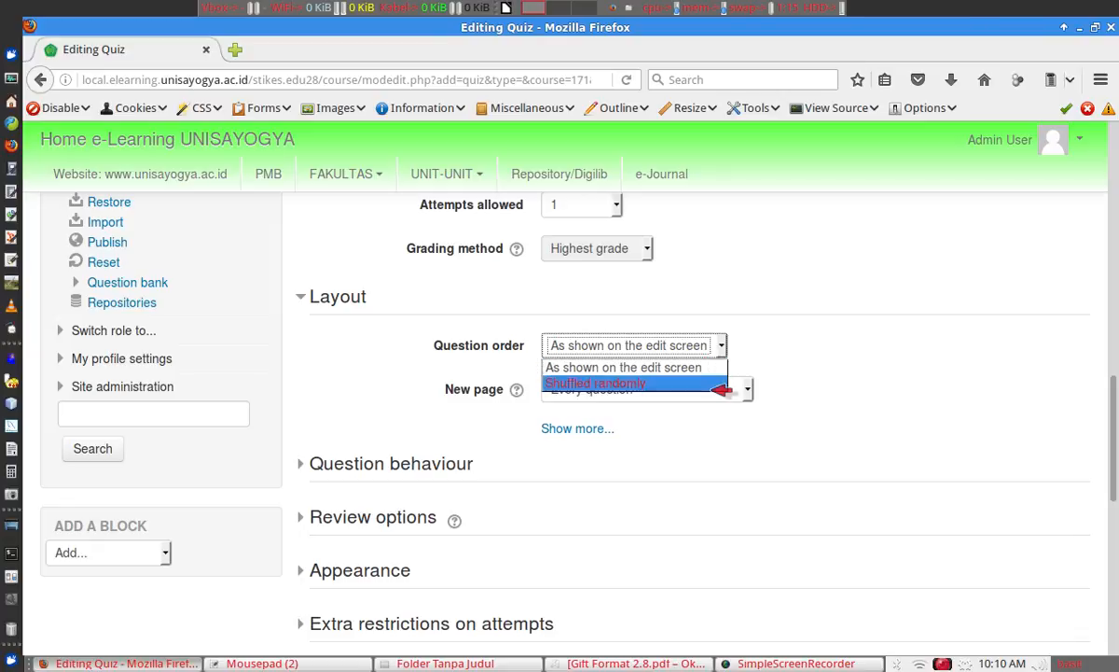
pyautogui.click(720, 384)
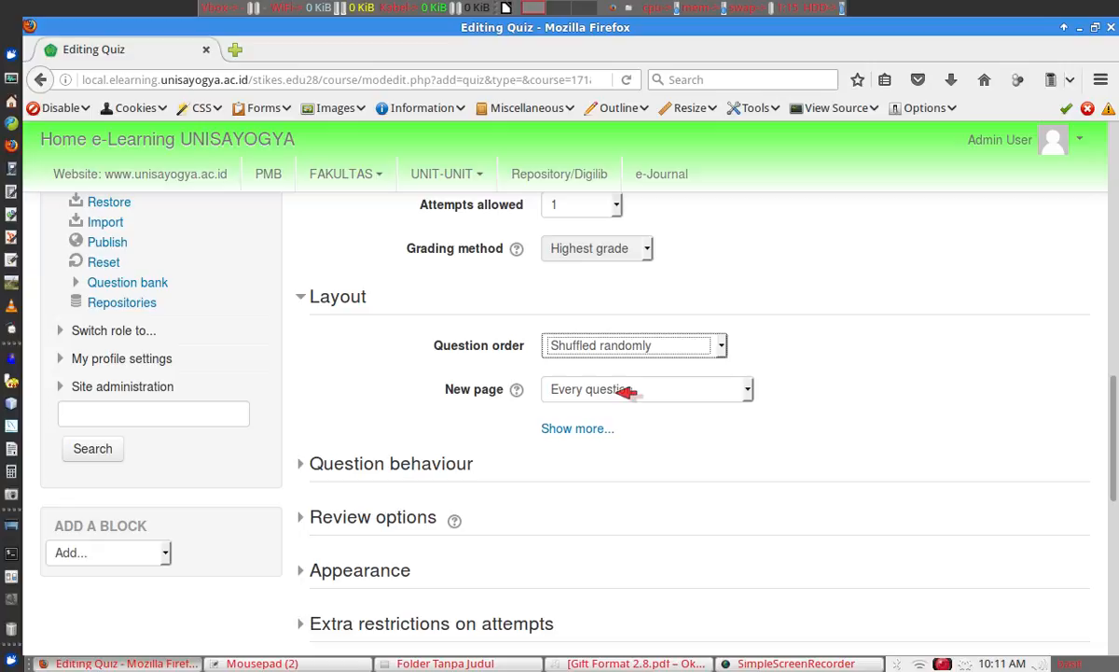
pyautogui.click(620, 393)
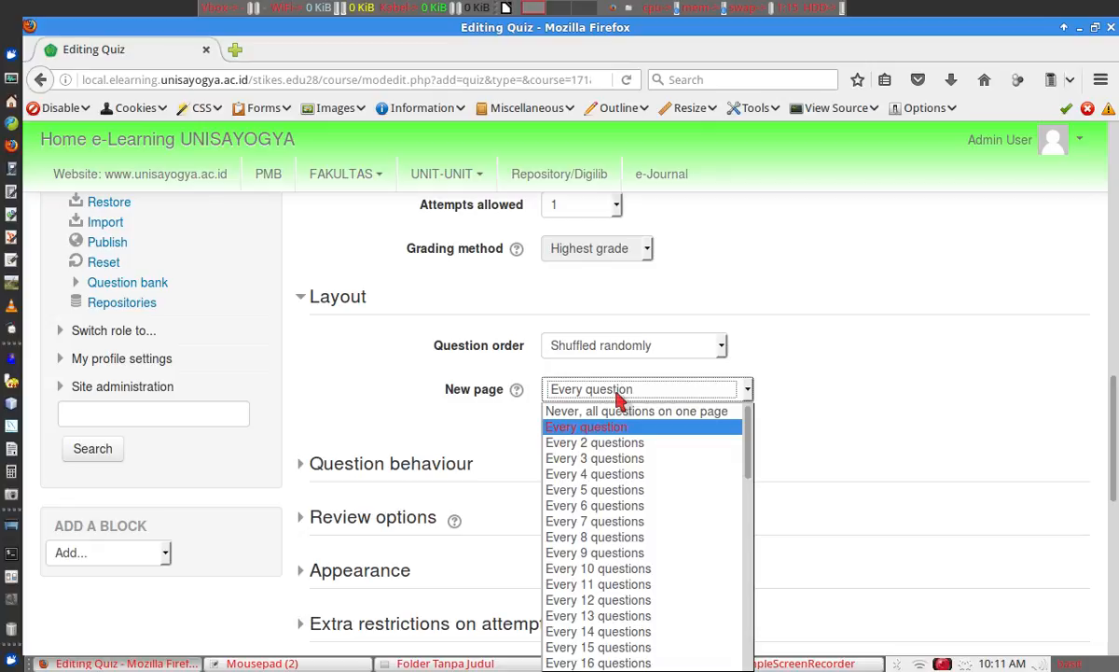
pyautogui.click(642, 444)
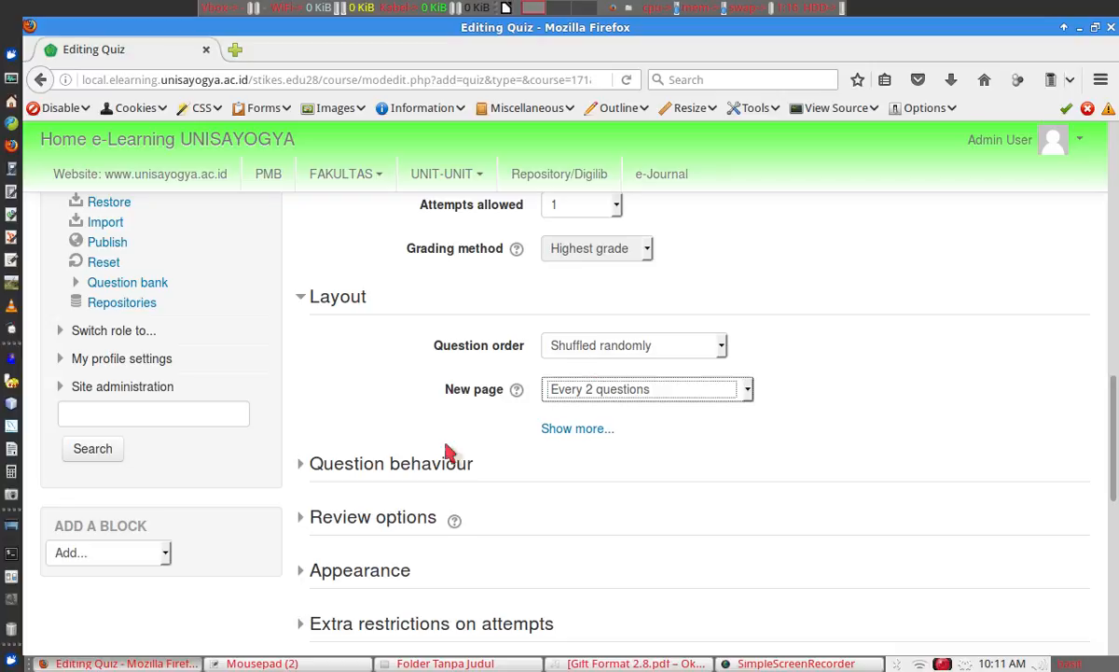
# Expand Question behaviour to review its Deferred feedback and shuffle settings.
pyautogui.click(403, 465)
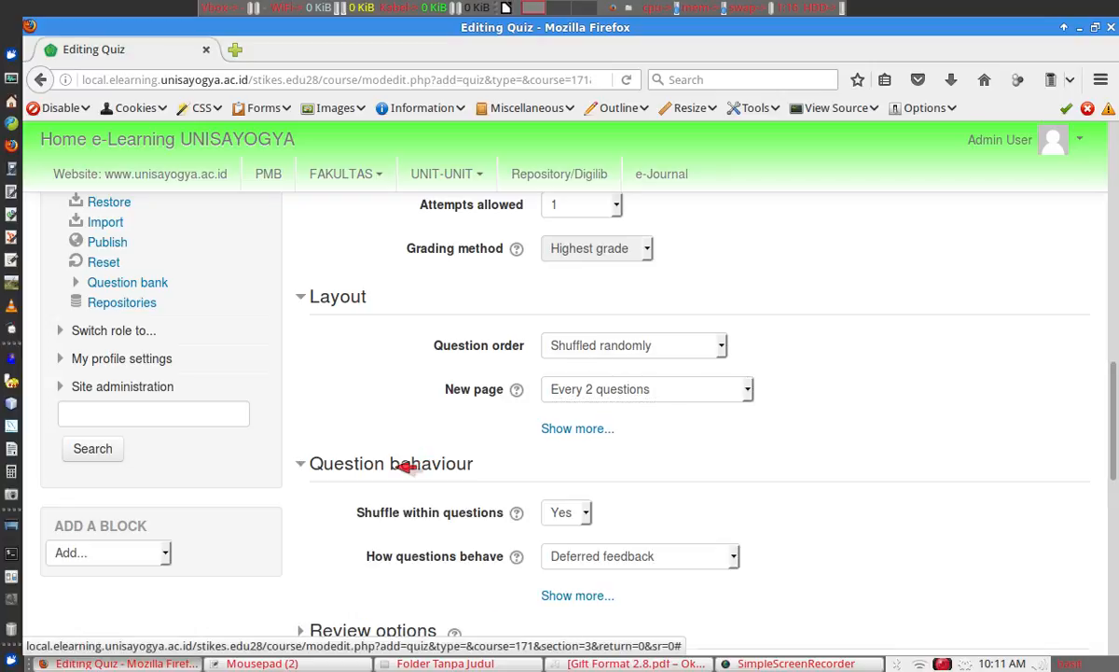
pyautogui.scroll(-3, 1116, 376)
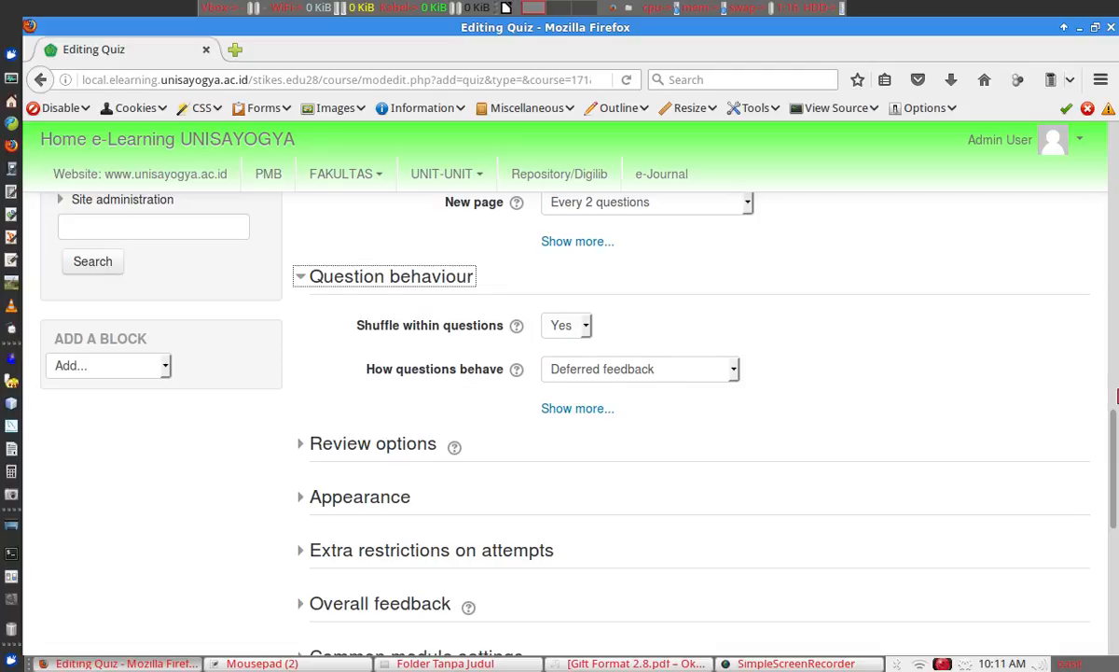
pyautogui.scroll(-2, 1117, 398)
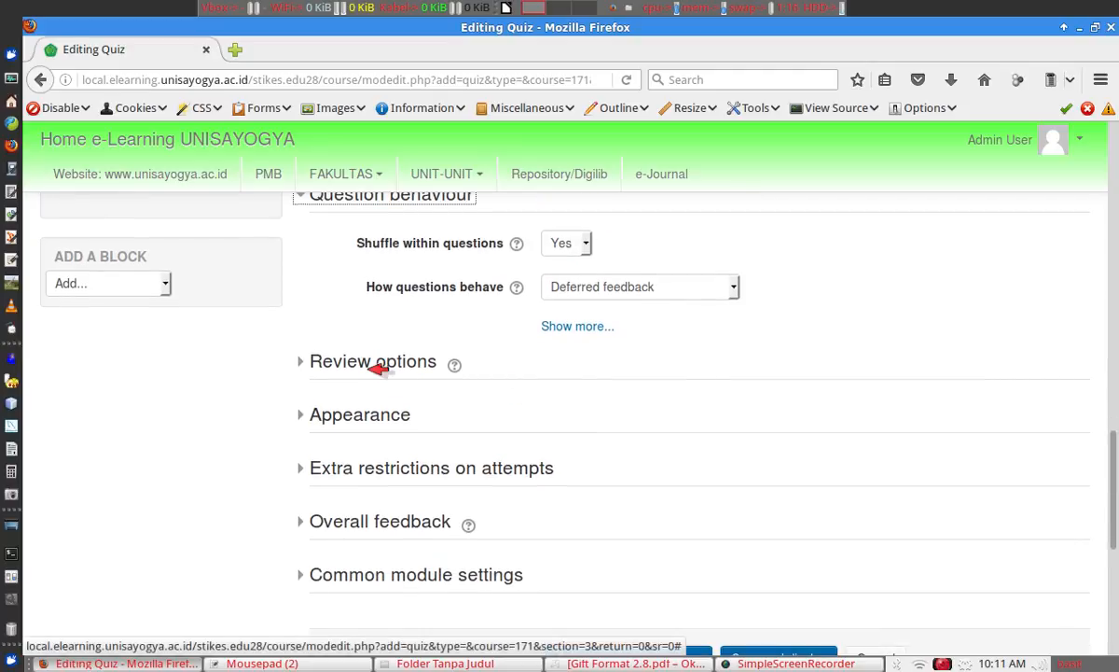
# In Review options, untick The attempt for Immediately after, Later while open, and After closed.
pyautogui.click(378, 365)
pyautogui.moveTo(1115, 420); pyautogui.dragTo(1115, 421)
pyautogui.scroll(-1, 1115, 420)
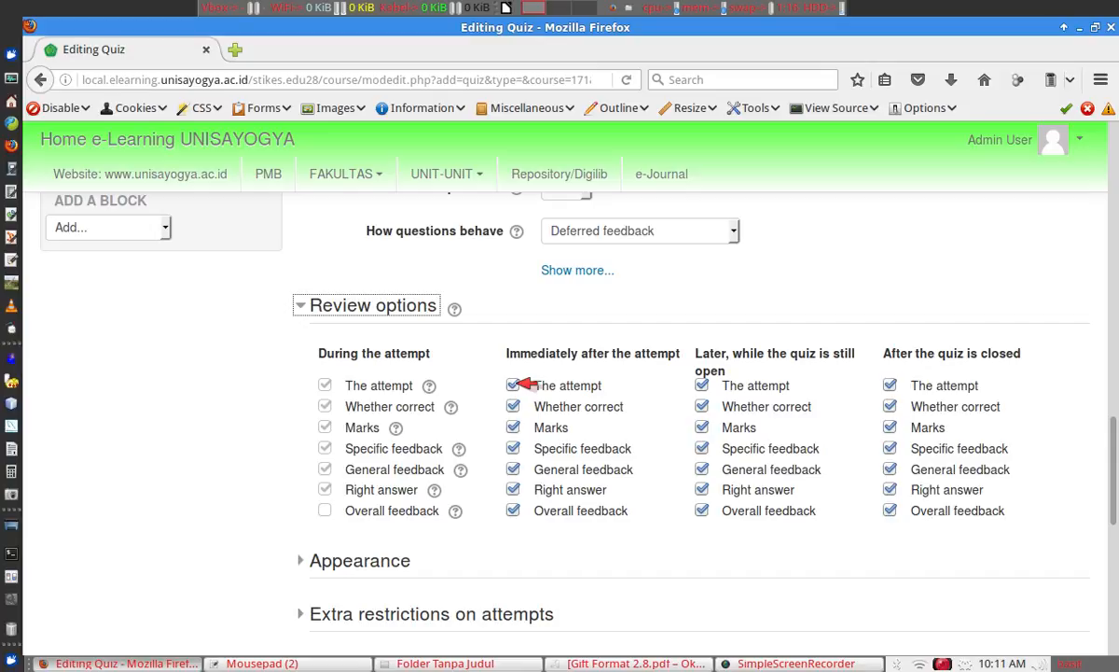
pyautogui.click(513, 385)
pyautogui.click(702, 385)
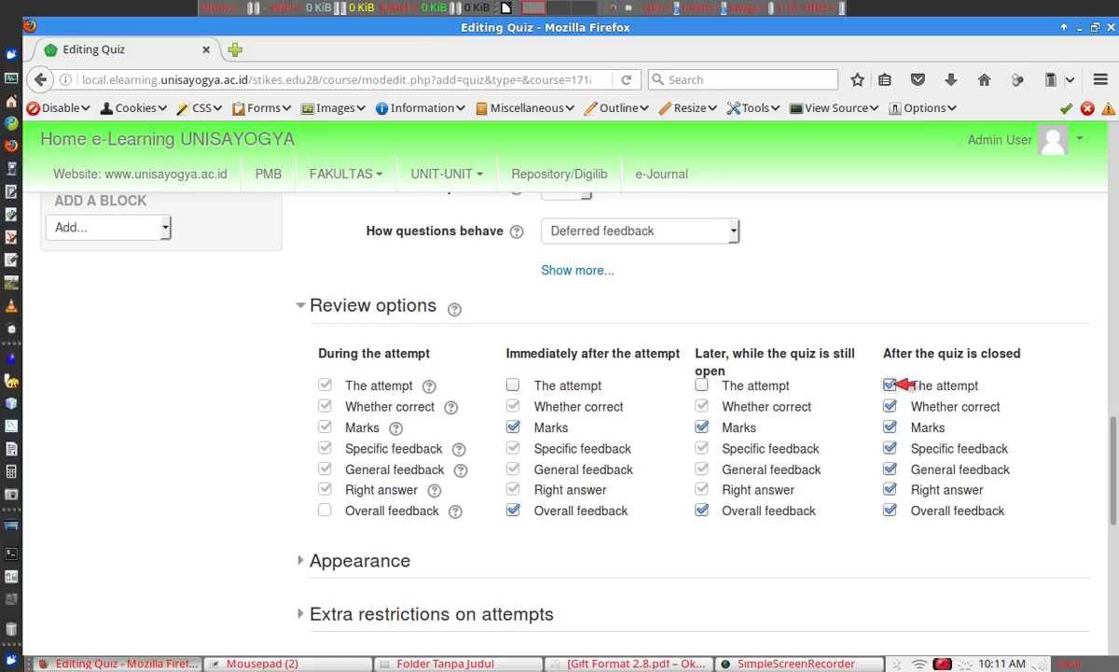
pyautogui.click(891, 386)
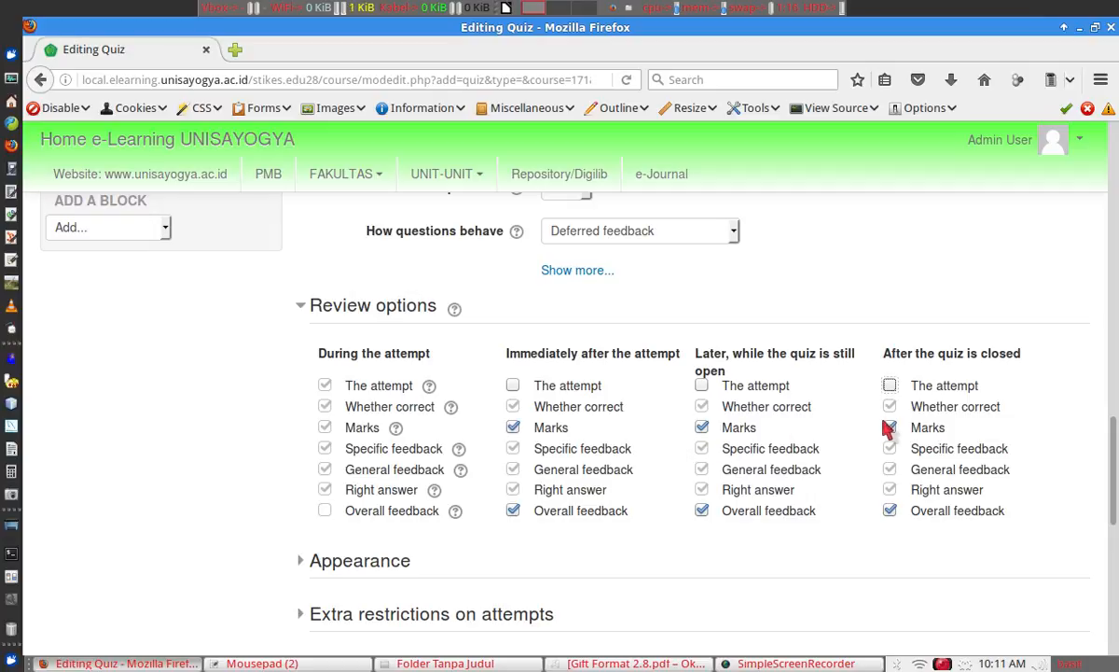
# Untick Marks and Overall feedback in all three after-attempt columns.
pyautogui.click(514, 429)
pyautogui.click(701, 427)
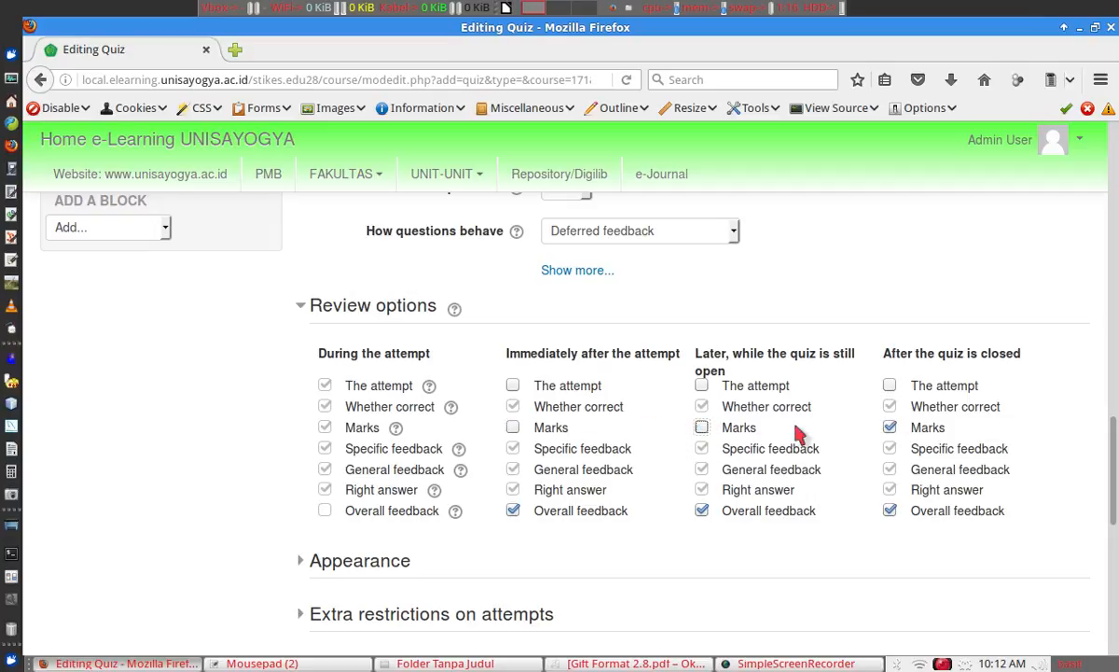
pyautogui.click(890, 427)
pyautogui.click(513, 510)
pyautogui.click(702, 510)
pyautogui.click(890, 510)
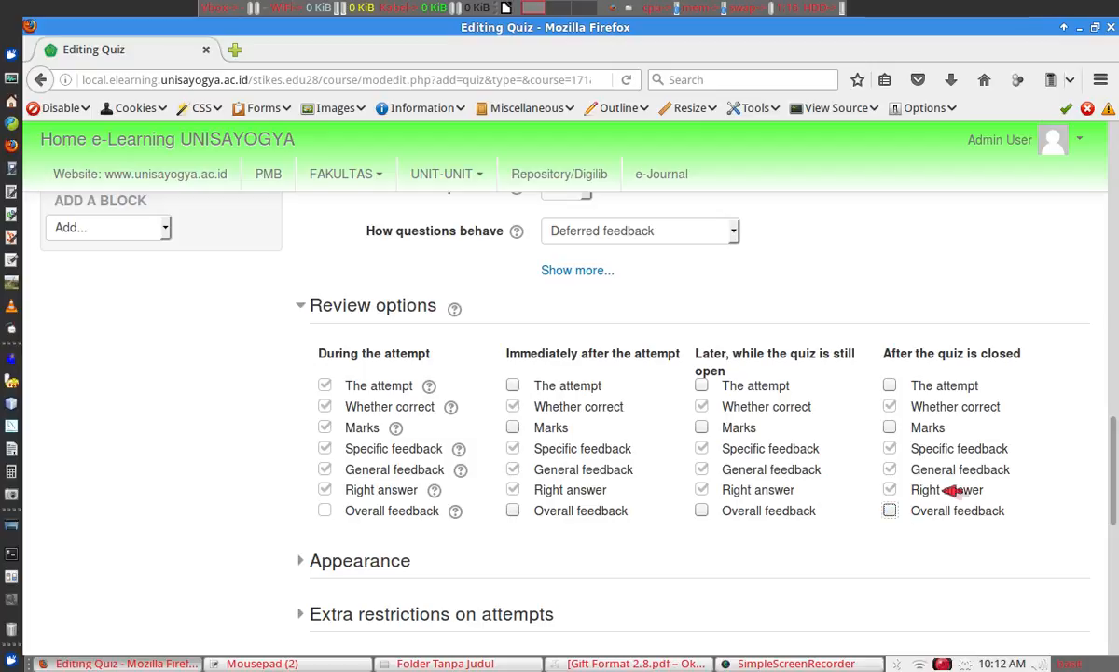
pyautogui.scroll(-4, 1115, 436)
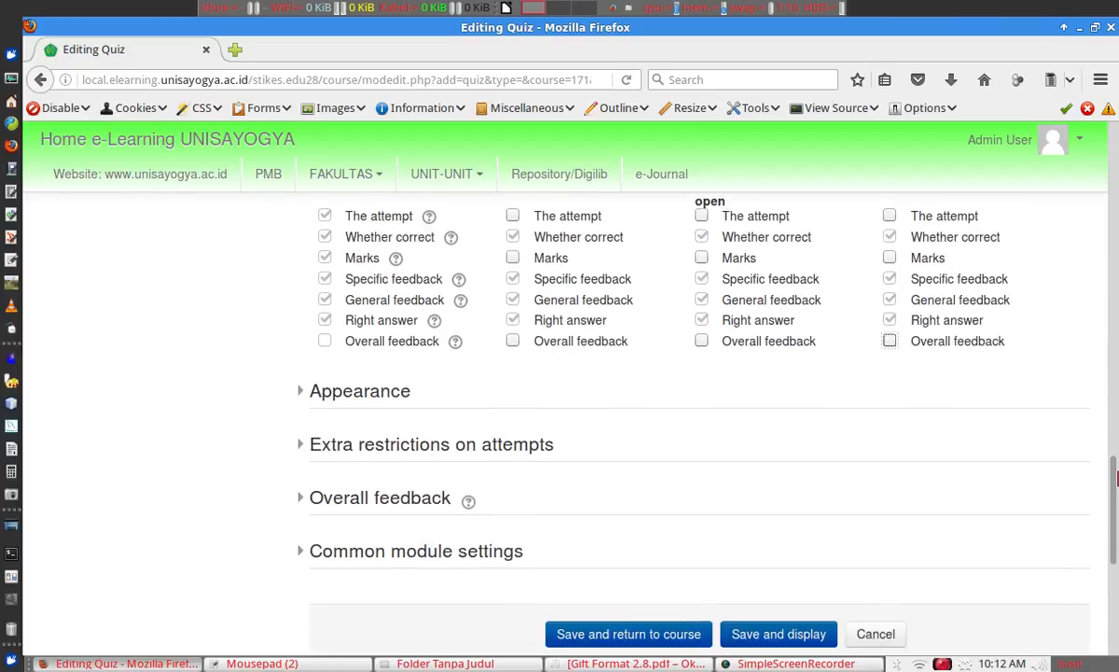
# Under Extra restrictions on attempts, set Require network address to 172.16.64.0/18.
pyautogui.click(354, 374)
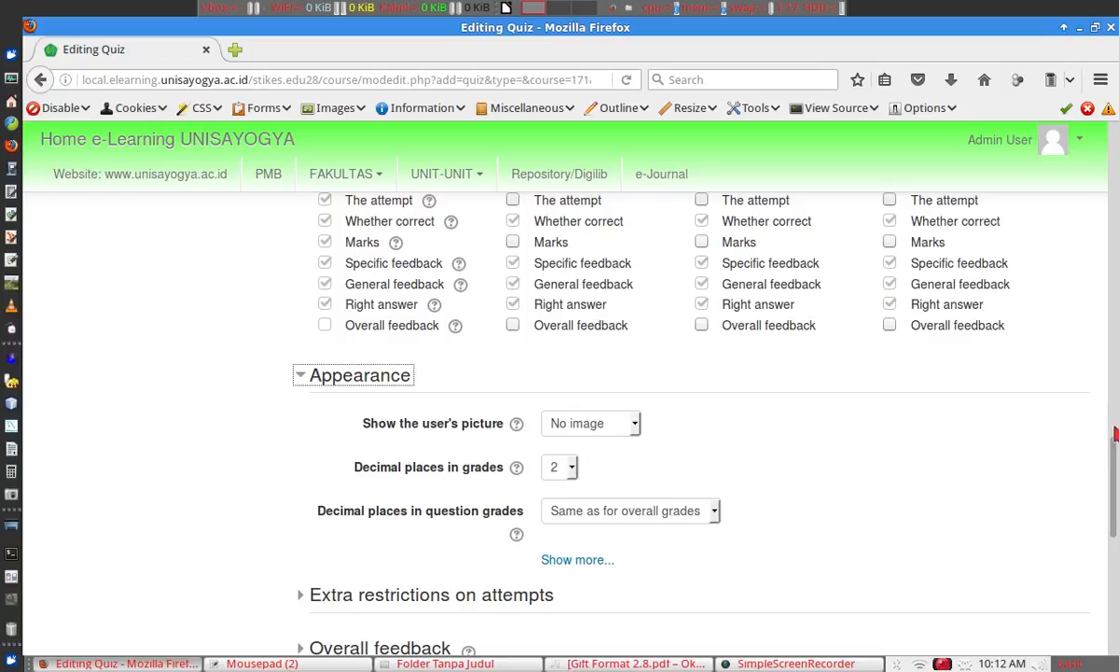
pyautogui.scroll(-4, 1114, 467)
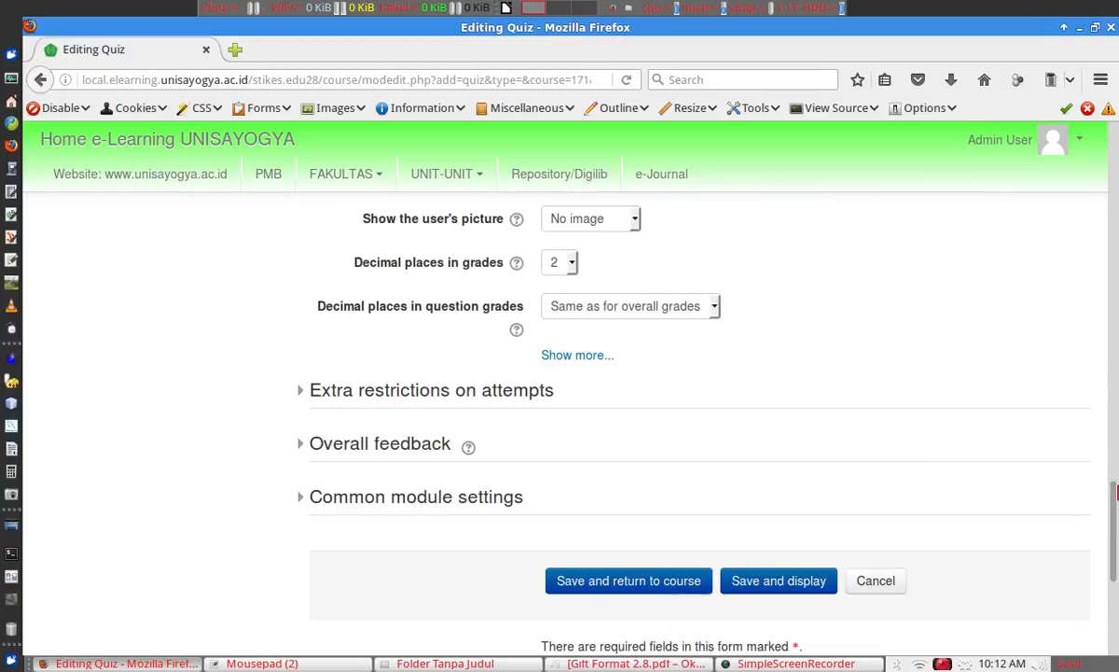
pyautogui.click(512, 396)
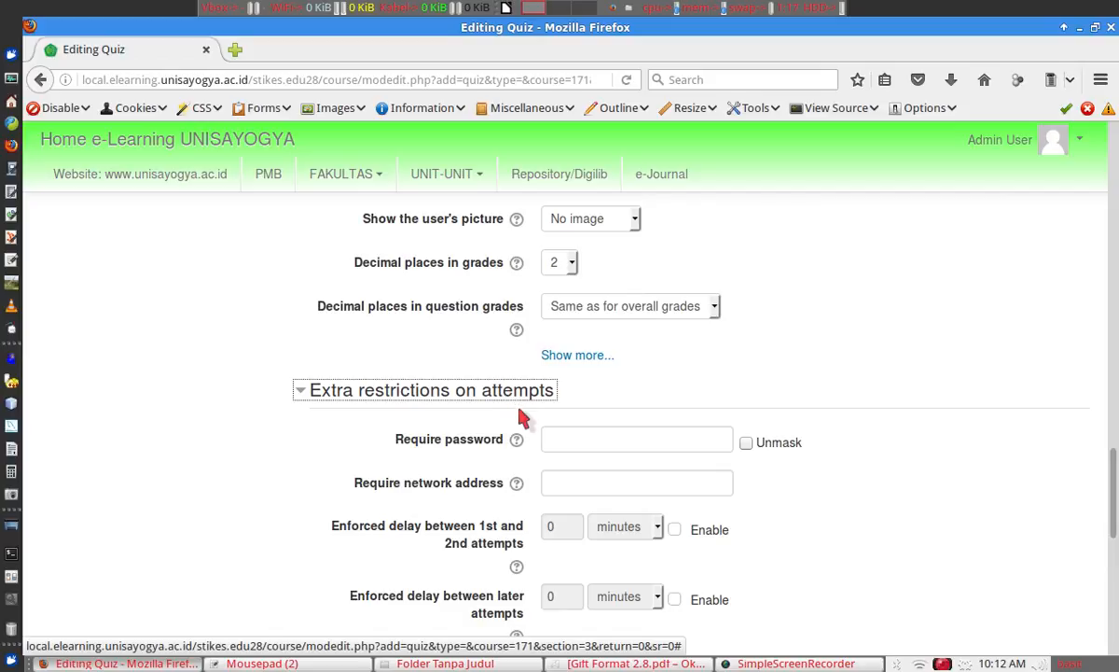
pyautogui.click(560, 441)
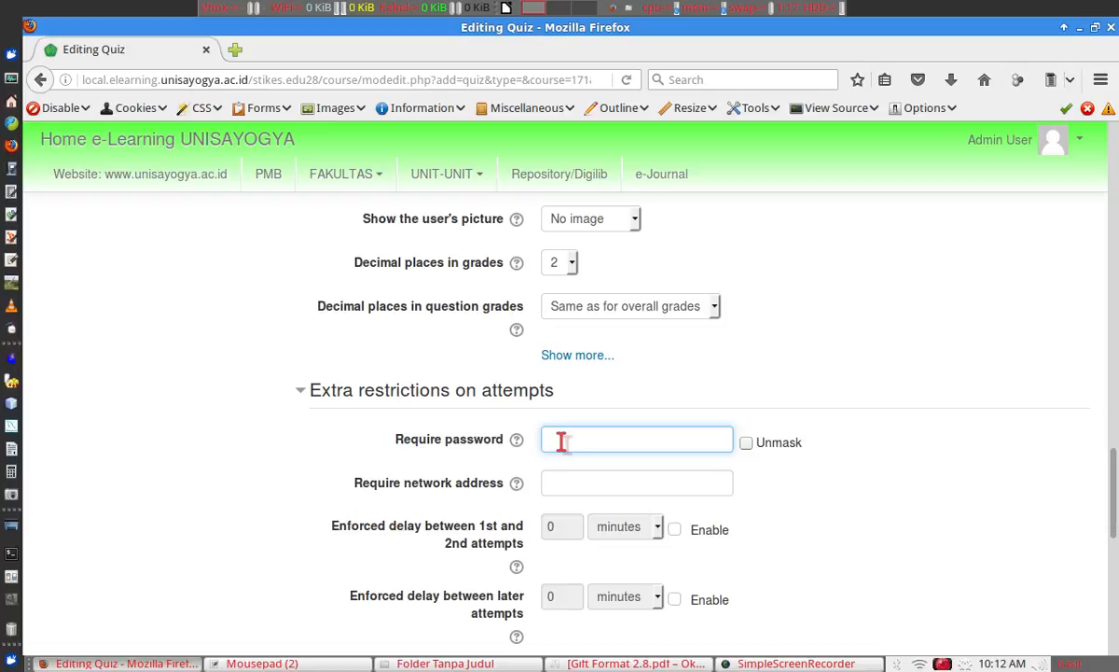
pyautogui.click(574, 492)
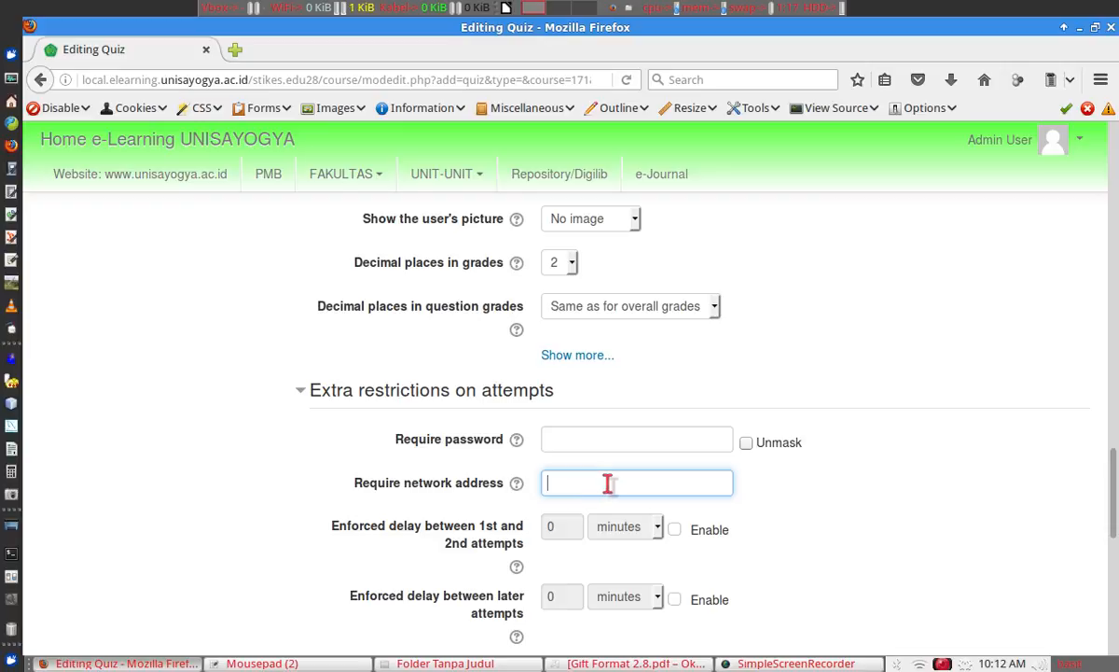
pyautogui.write('172.16.64.0/18')
pyautogui.moveTo(1115, 454); pyautogui.dragTo(1117, 541)
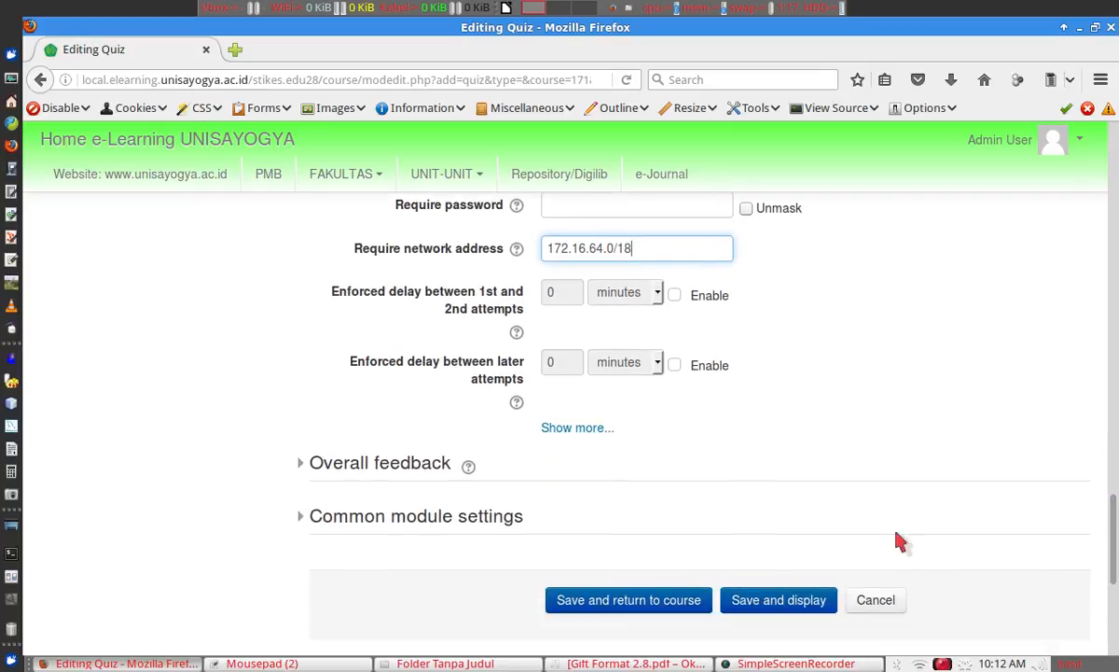
# Save the quiz and view it listed under Topic 3 on the Latihan course page.
pyautogui.click(660, 600)
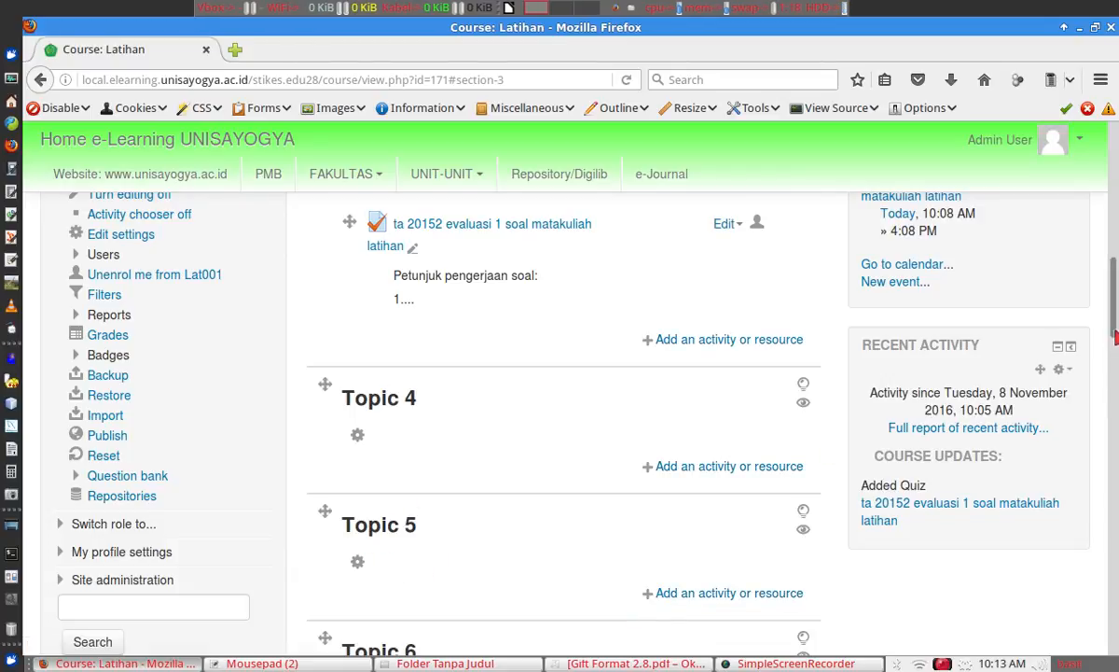
pyautogui.moveTo(1116, 338); pyautogui.dragTo(1116, 312)
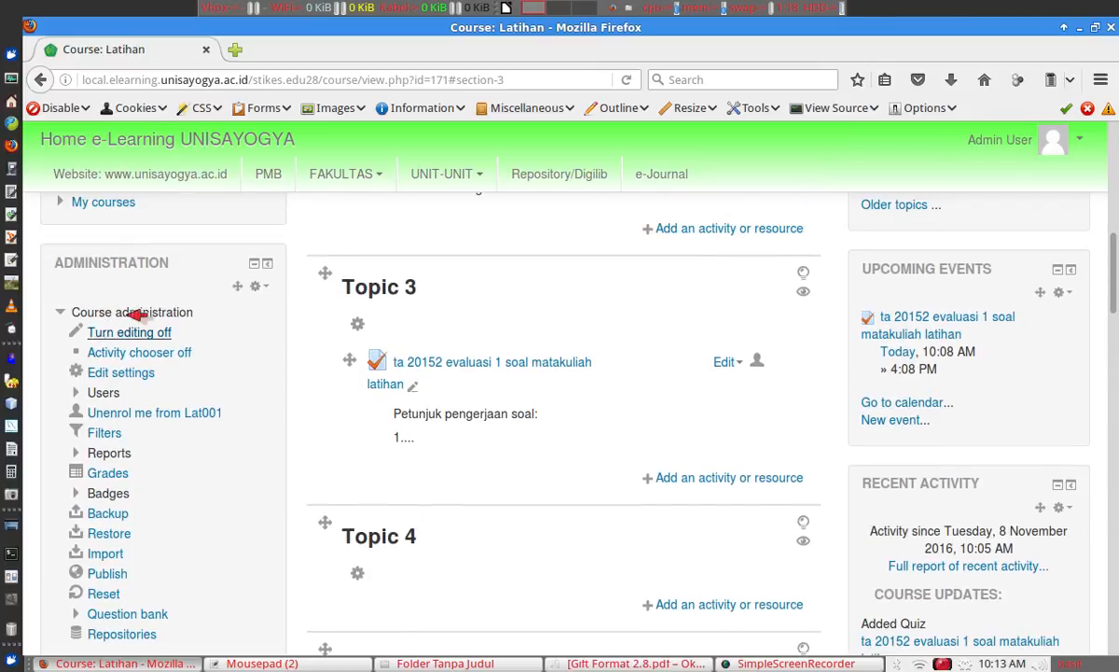
# Go to Question bank > Import and select Gift as the file format.
pyautogui.click(78, 613)
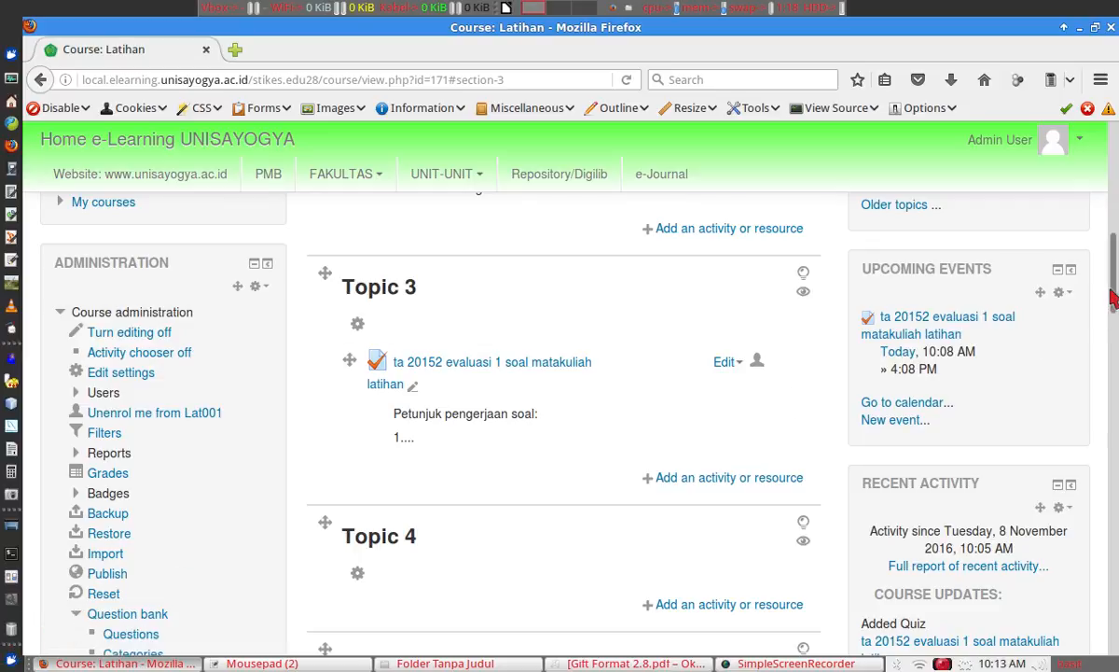
pyautogui.scroll(-1, 1114, 308)
pyautogui.scroll(-1, 1115, 307)
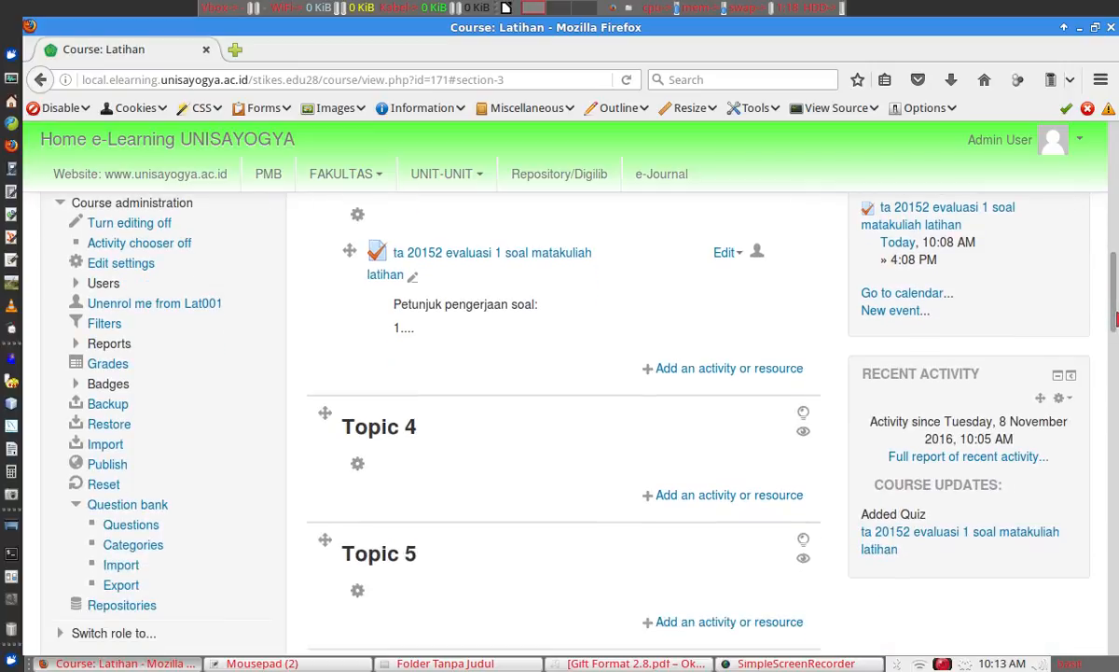
pyautogui.click(133, 567)
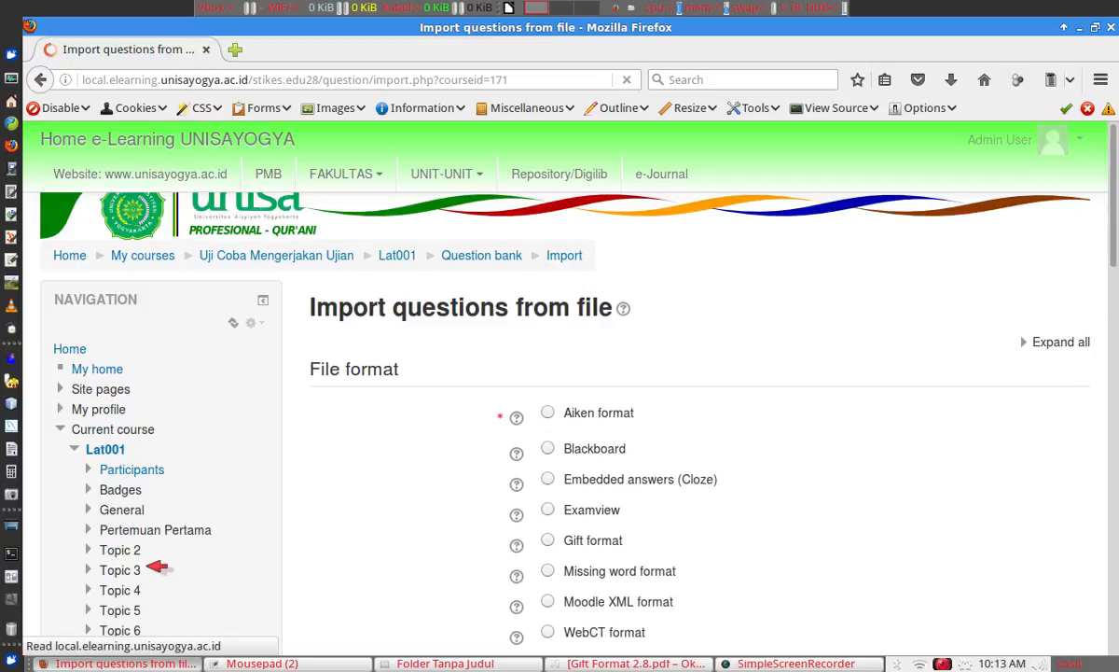
pyautogui.click(550, 539)
pyautogui.moveTo(1115, 229); pyautogui.dragTo(1116, 341)
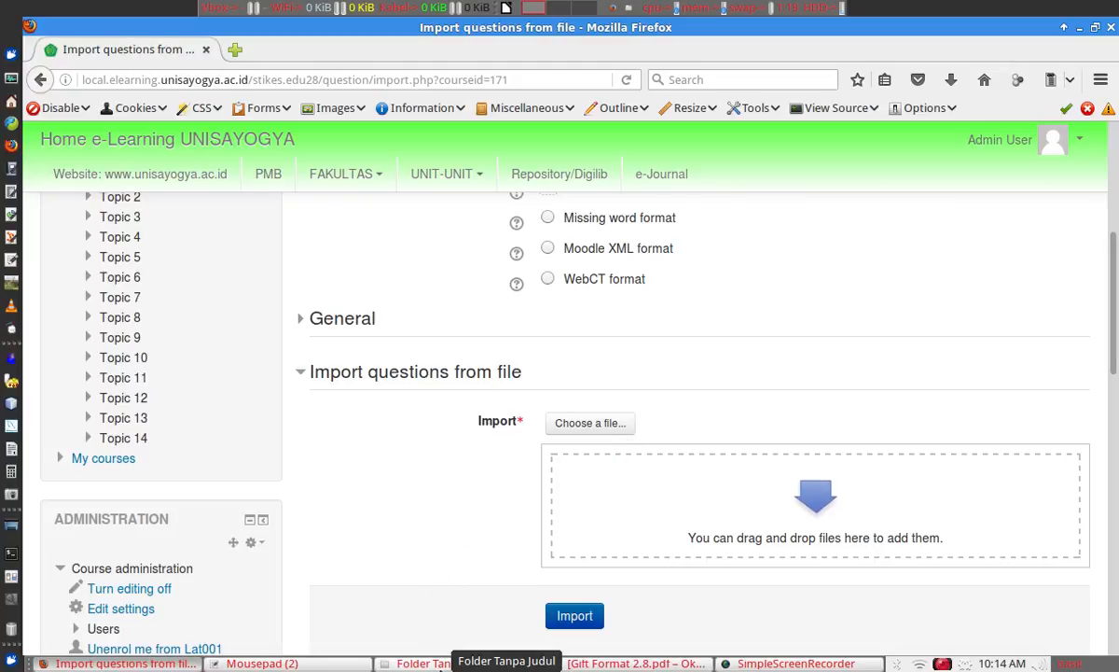
# Drag soal dosen A.txt from the file manager onto Moodle's import upload area.
pyautogui.click(439, 664)
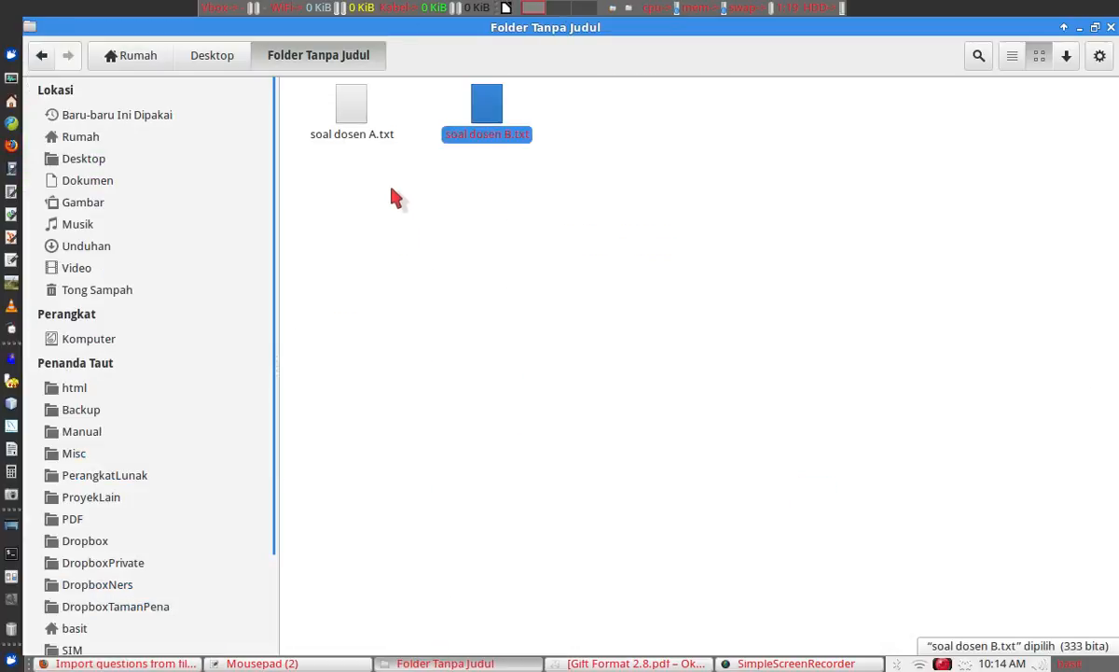
pyautogui.click(353, 118)
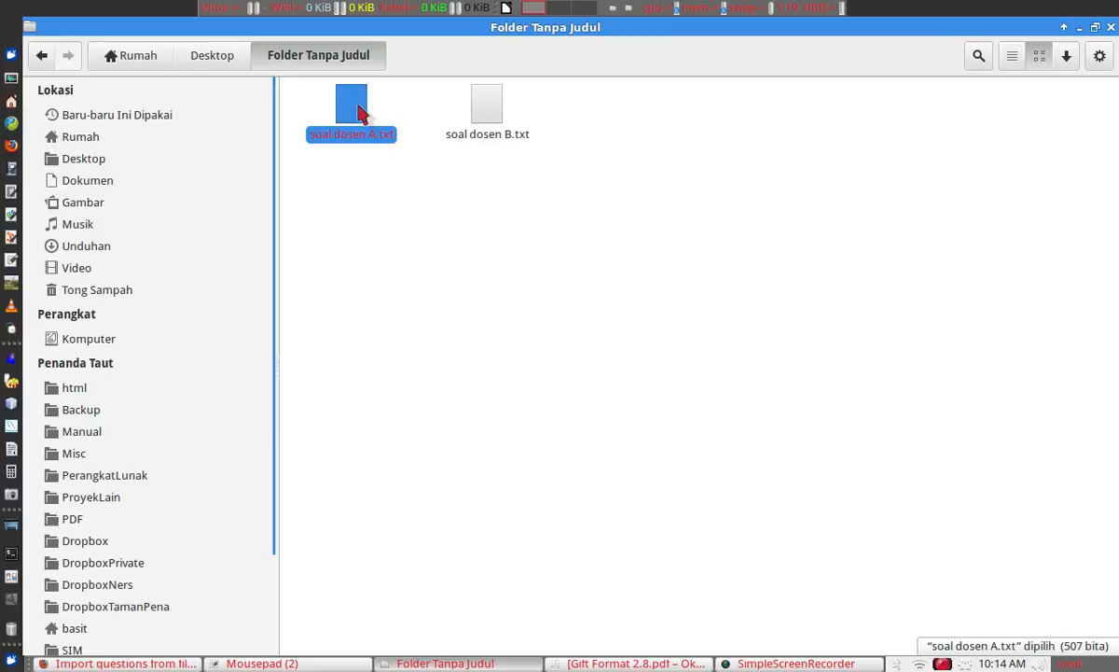
pyautogui.moveTo(359, 112); pyautogui.dragTo(641, 508)
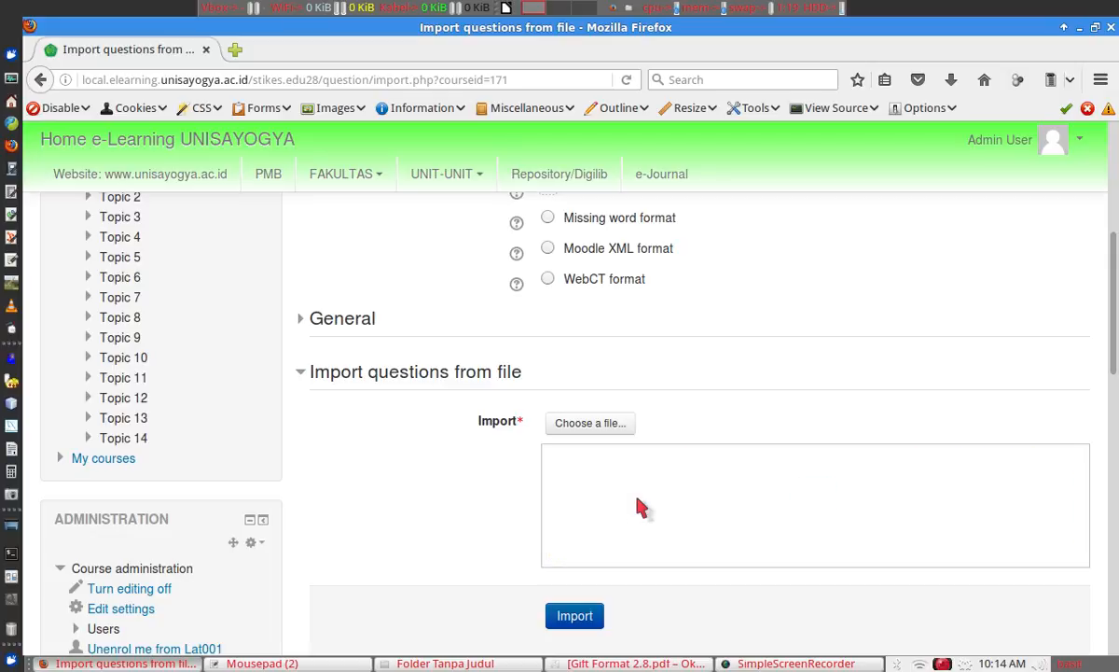
# Import the attached soal dosen A.txt, bringing its 3 questions into the bank.
pyautogui.moveTo(1114, 357); pyautogui.dragTo(1114, 380)
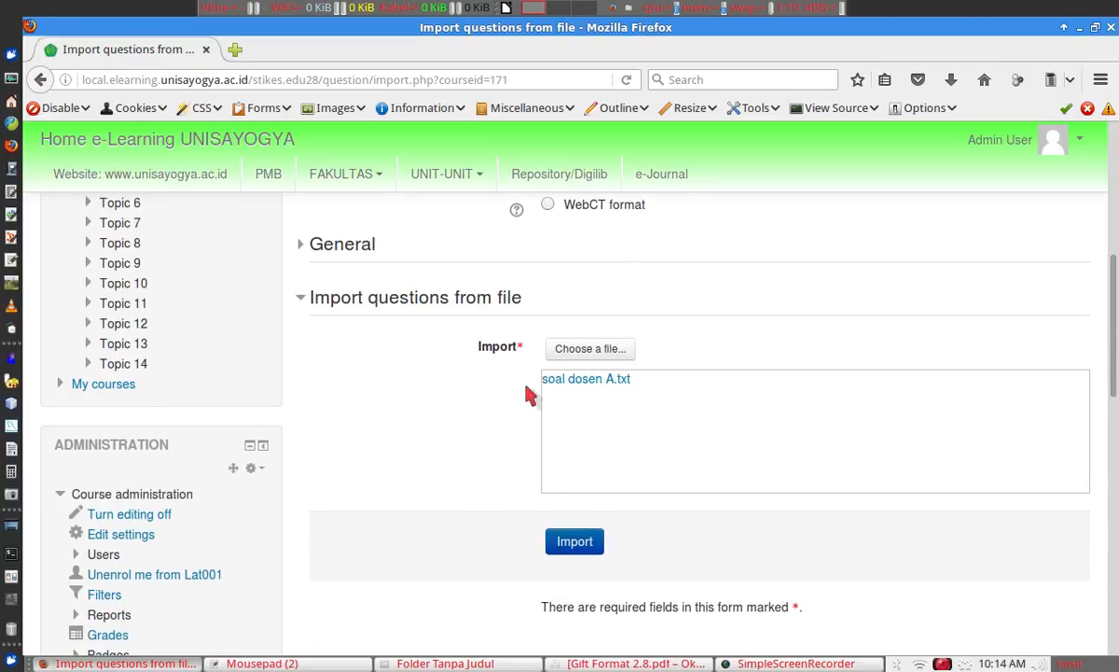
pyautogui.click(591, 540)
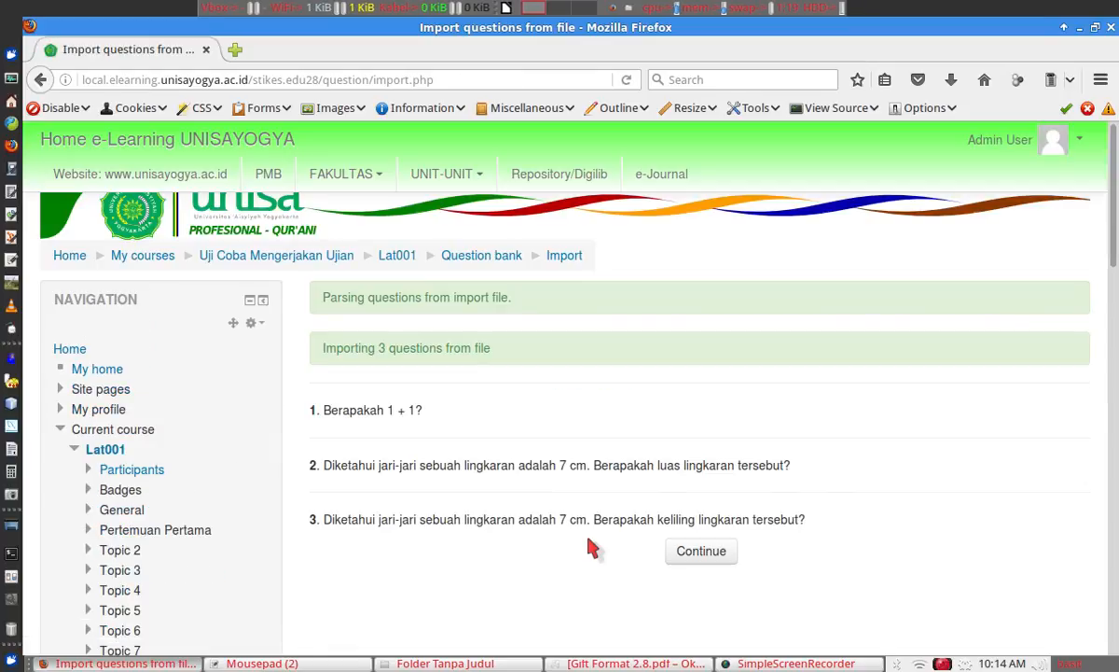
# Continue to the question bank, check its seven questions, then reopen the Import page.
pyautogui.click(728, 551)
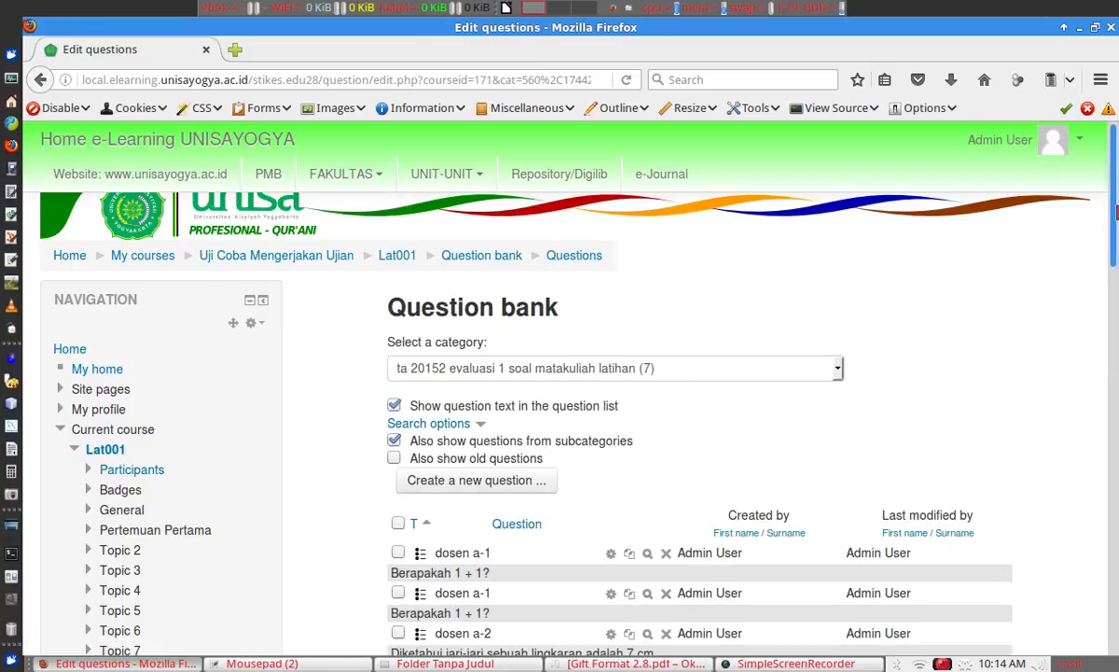
pyautogui.scroll(-2, 1117, 266)
pyautogui.moveTo(1117, 266); pyautogui.dragTo(1116, 442)
pyautogui.click(135, 510)
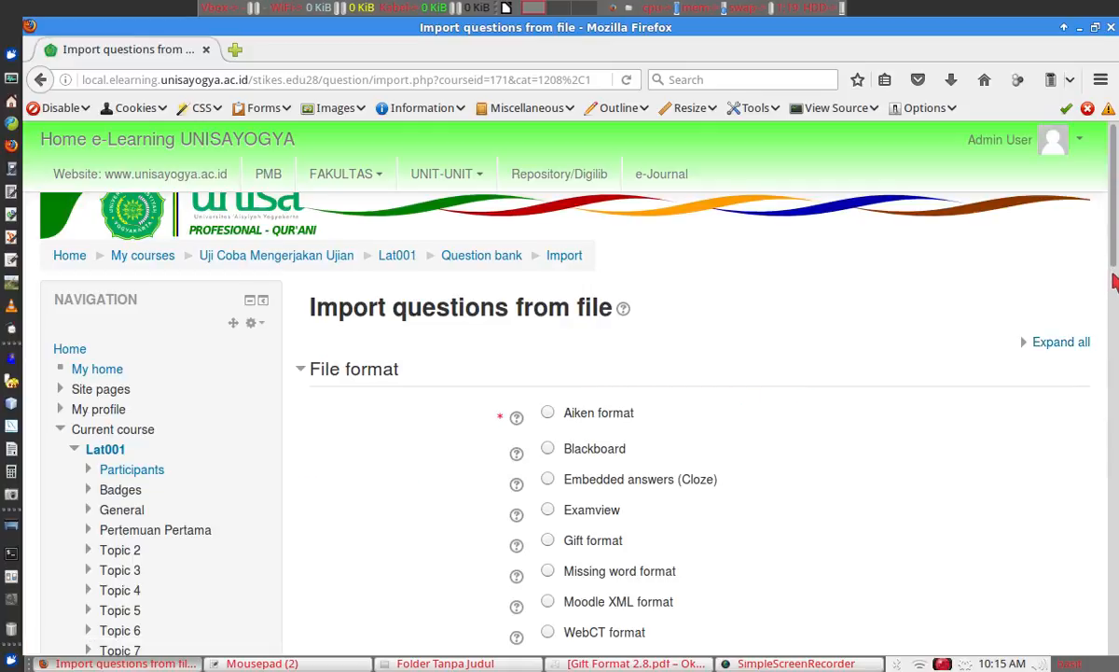
# Choose Gift format and bring soal dosen B.txt over from the file manager.
pyautogui.scroll(-3, 1045, 280)
pyautogui.click(548, 405)
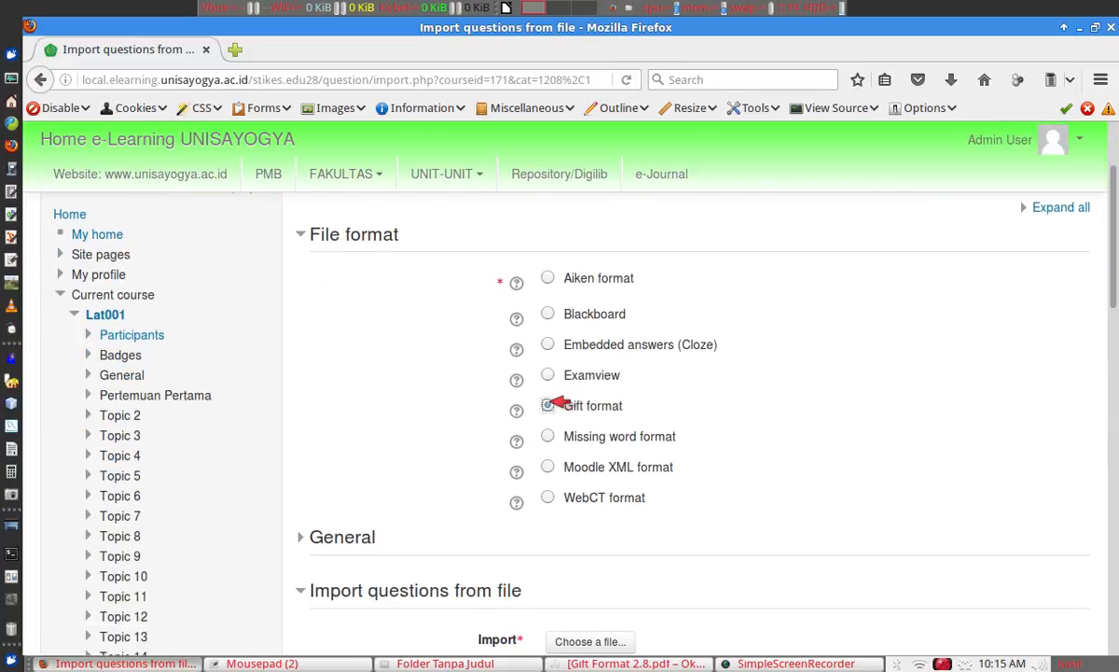
pyautogui.scroll(-4, 594, 528)
pyautogui.scroll(-5, 594, 528)
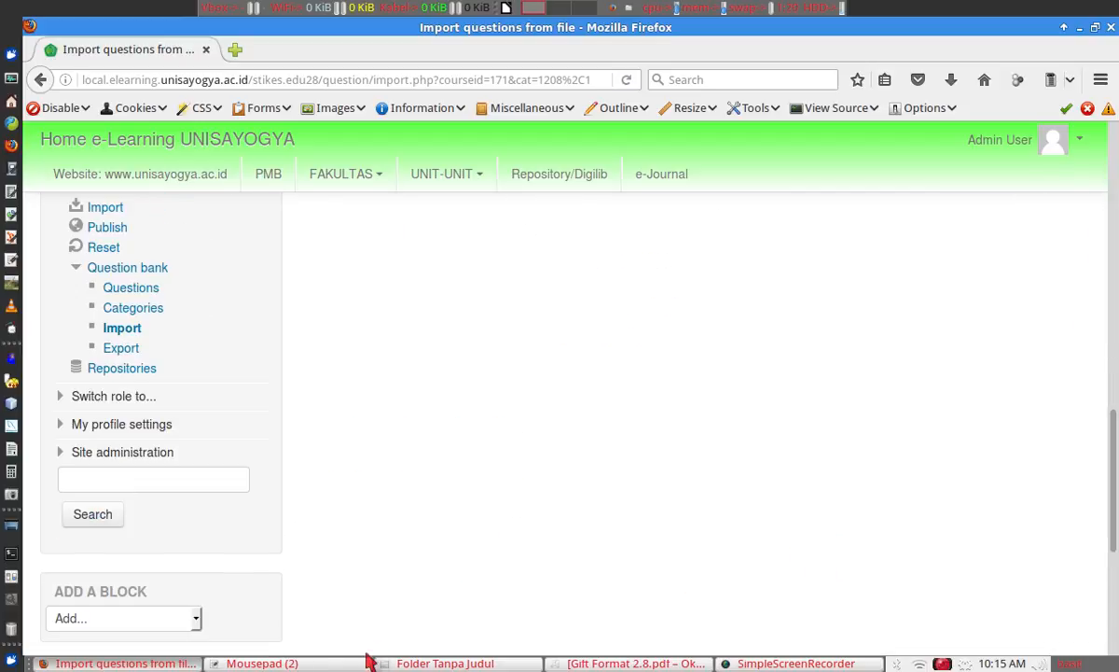
pyautogui.click(407, 663)
pyautogui.moveTo(494, 126); pyautogui.dragTo(1095, 302)
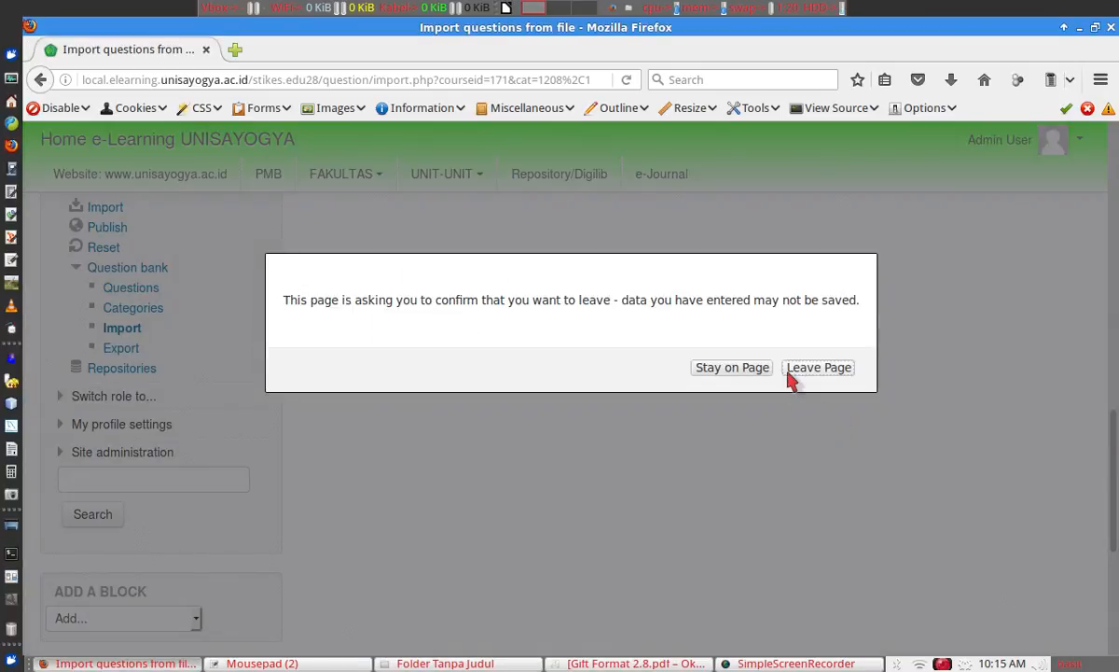
pyautogui.click(791, 369)
# Drop soal dosen B.txt into the upload area and import its single question.
pyautogui.moveTo(1111, 401); pyautogui.dragTo(1107, 294)
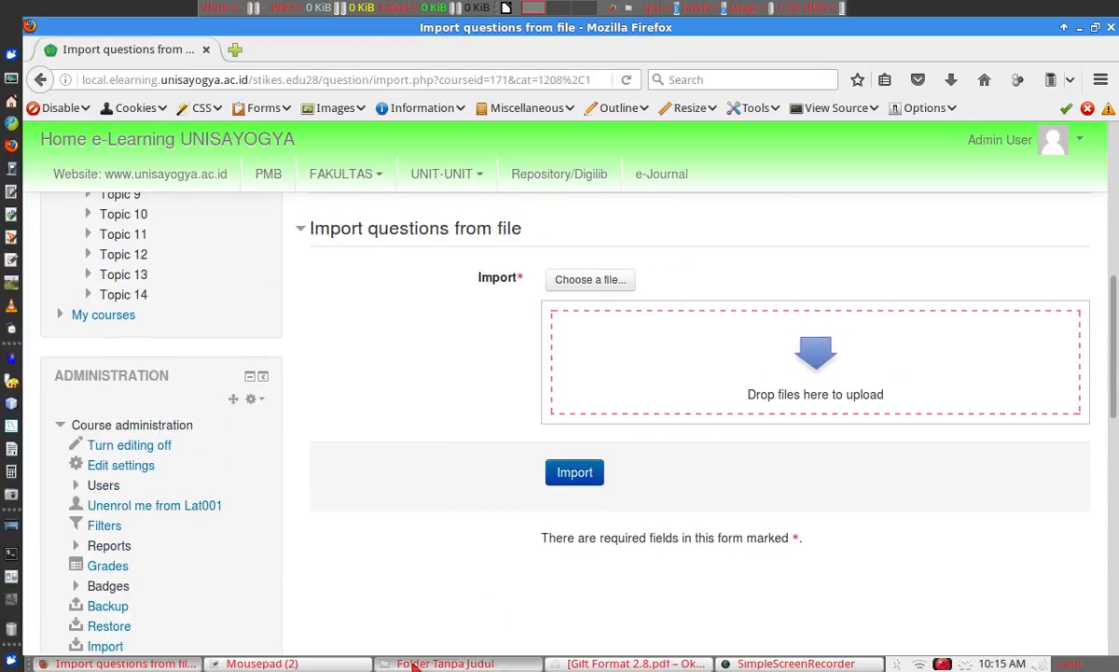
pyautogui.click(414, 661)
pyautogui.moveTo(495, 114); pyautogui.dragTo(668, 386)
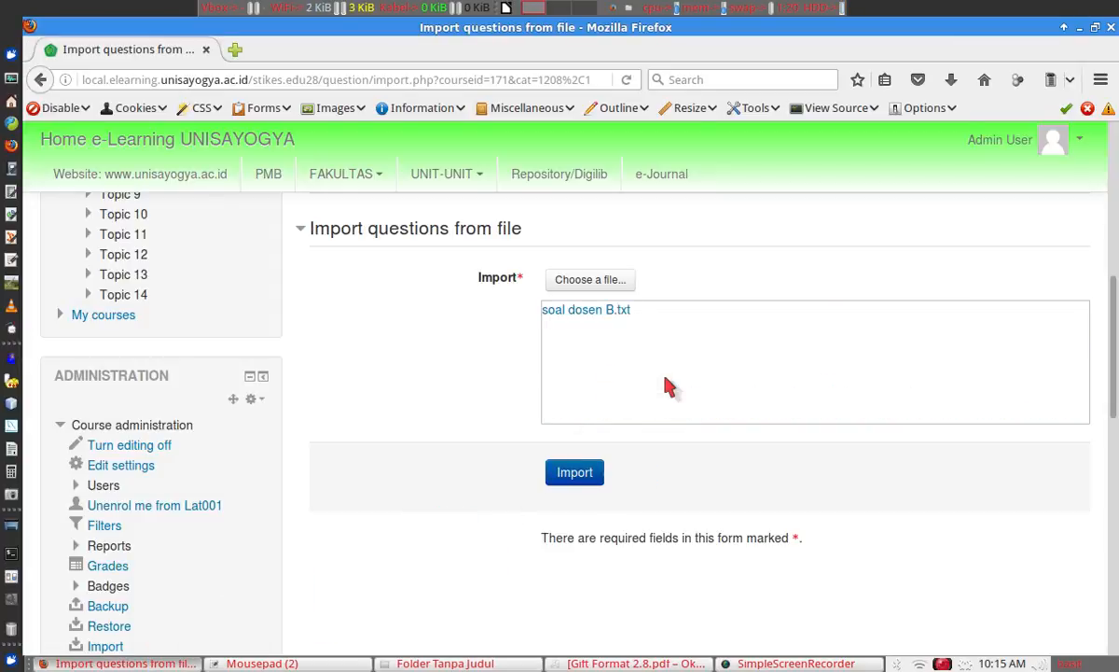
pyautogui.click(560, 476)
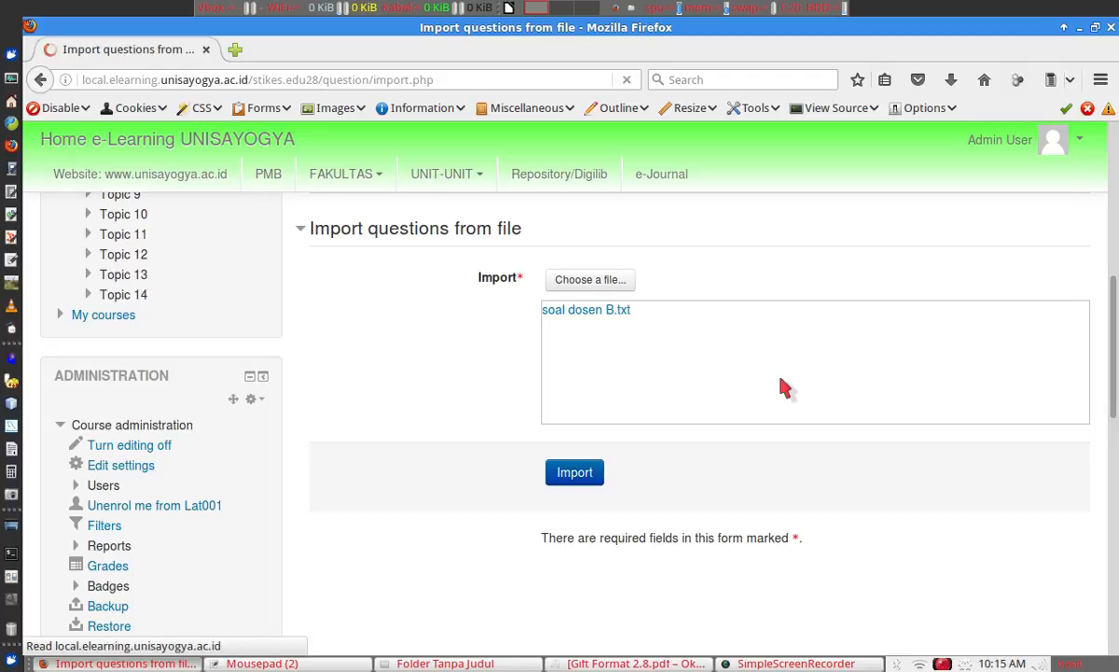
pyautogui.click(714, 445)
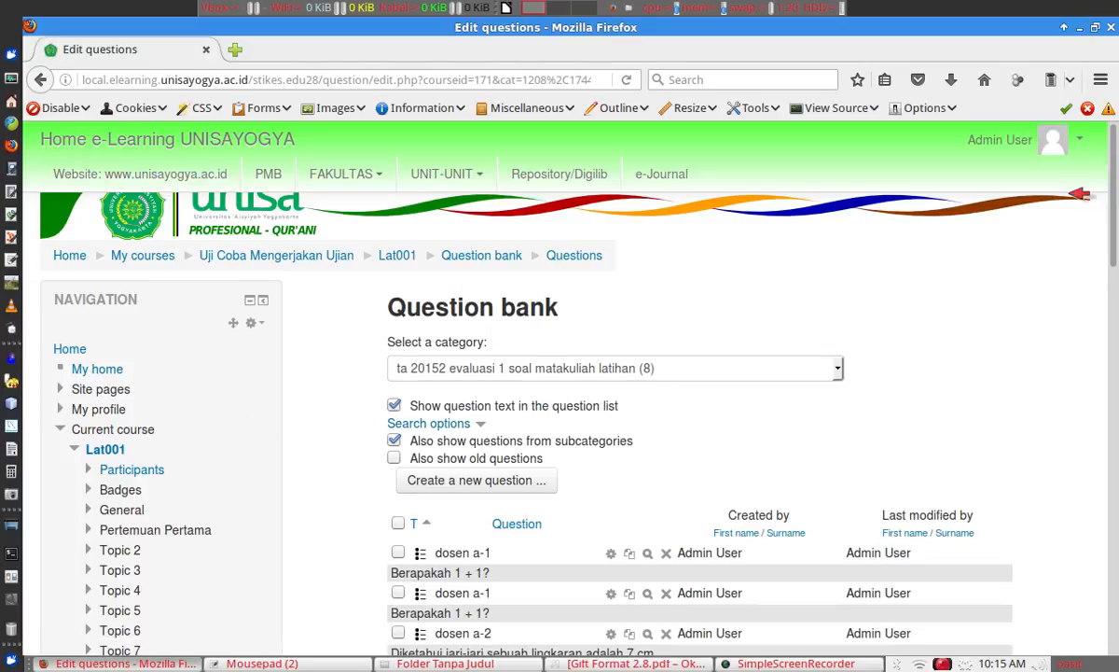
# Go back to the Lat001 course page through the breadcrumb link.
pyautogui.moveTo(1116, 191)
pyautogui.mouseDown()
pyautogui.moveTo(1116, 259)
pyautogui.moveTo(1116, 201)
pyautogui.mouseUp()
pyautogui.scroll(1, 1116, 260)
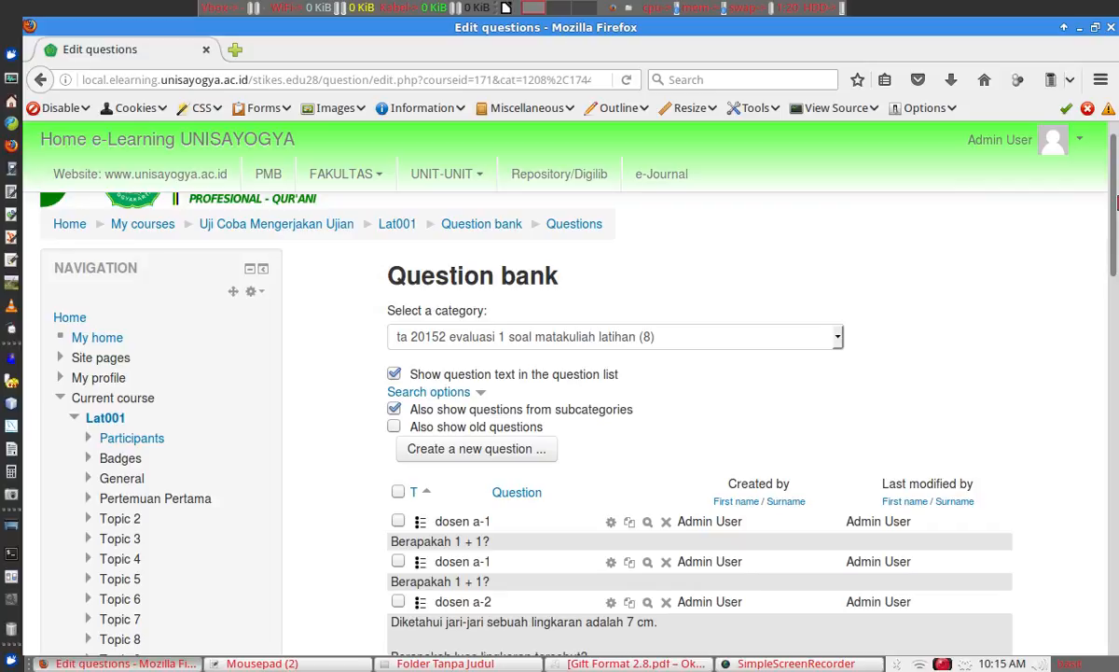
pyautogui.click(395, 227)
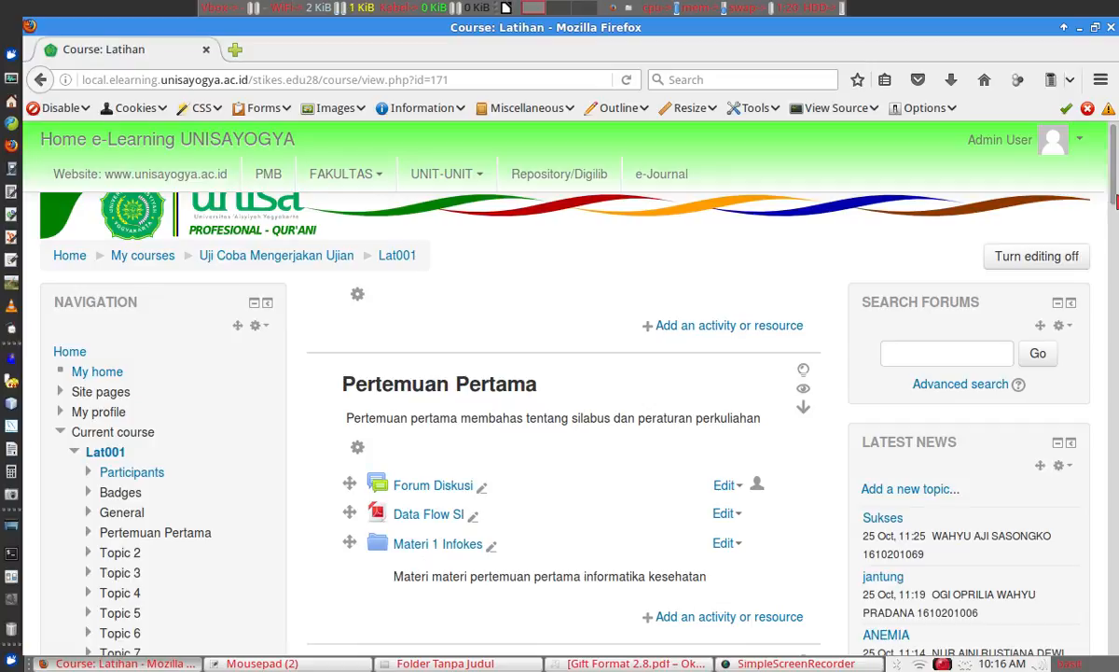
# Open the Topic 3 quiz 'ta 20152 evaluasi 1 soal matakuliah latihan' and choose Edit quiz.
pyautogui.moveTo(1117, 197); pyautogui.dragTo(1117, 300)
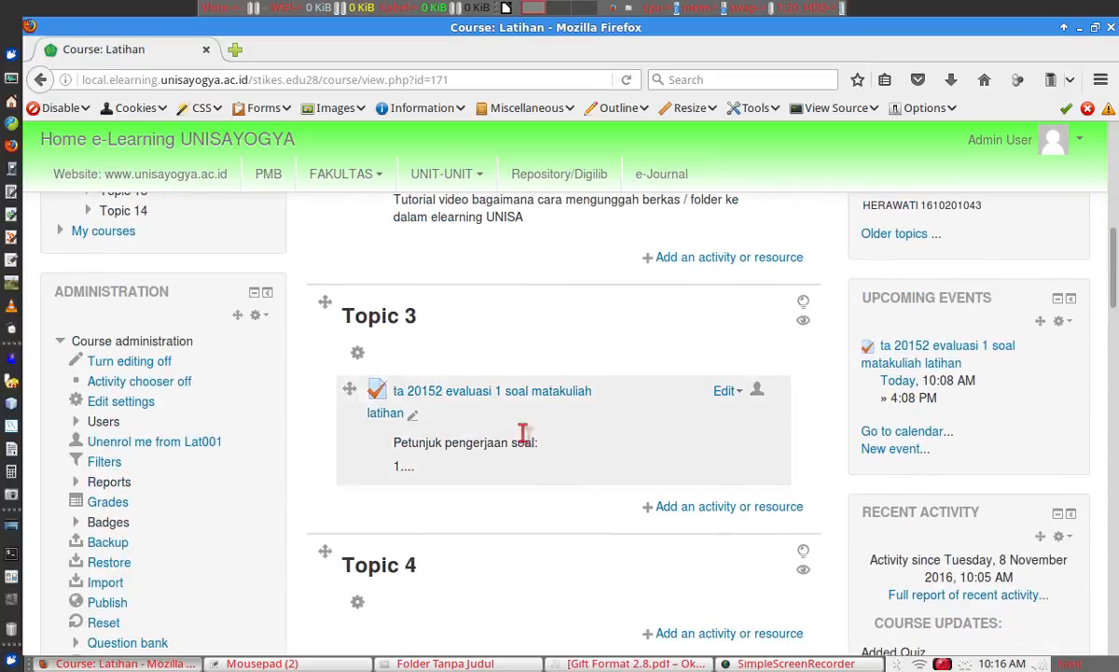
pyautogui.click(514, 392)
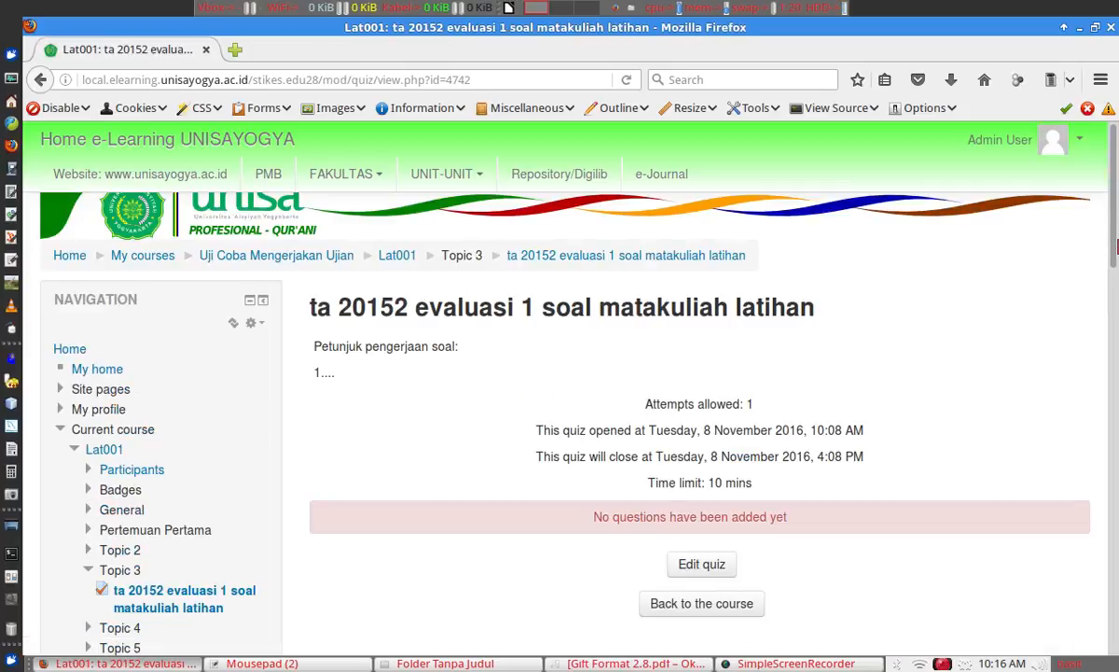
pyautogui.moveTo(1114, 239); pyautogui.dragTo(1114, 273)
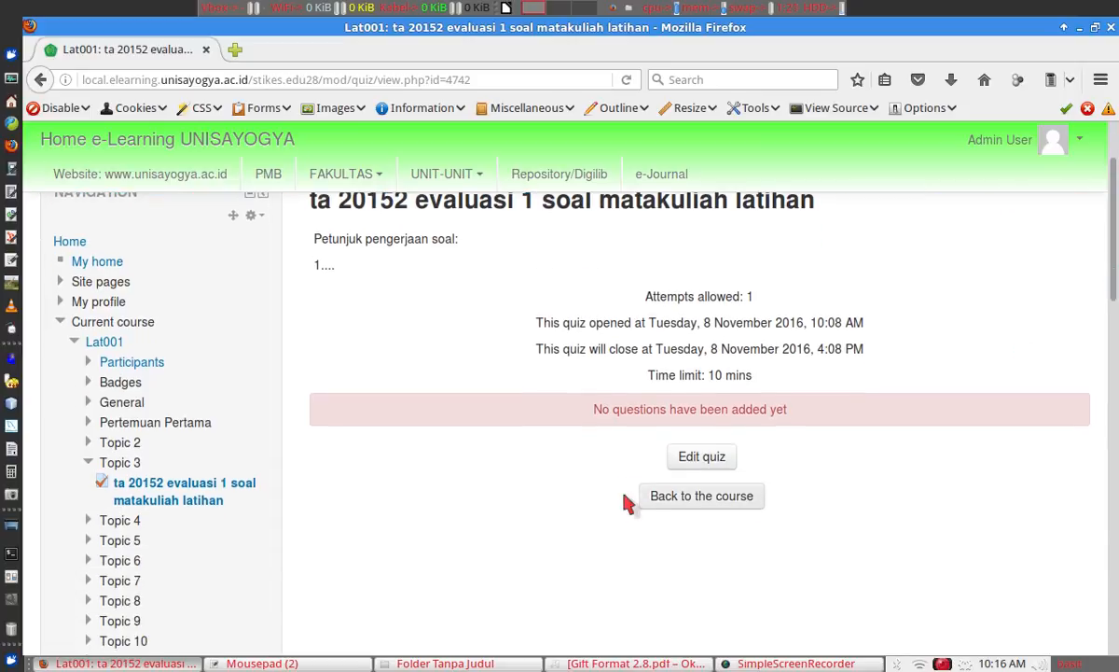
pyautogui.click(685, 457)
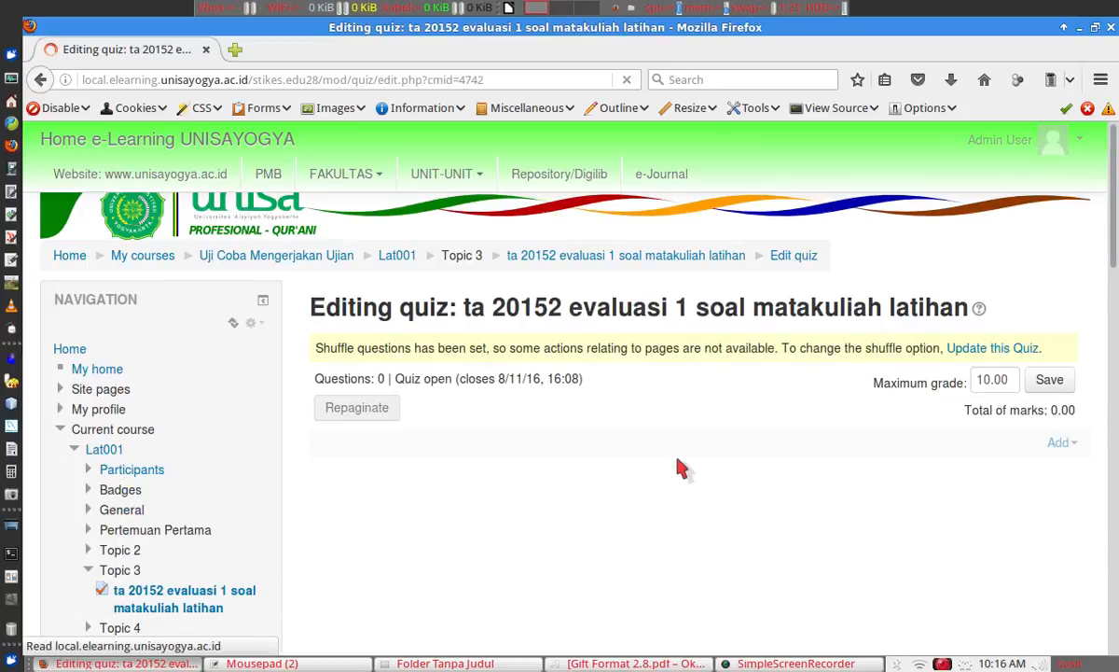
# Change the quiz's maximum grade from 10.00 to 100.00 and save it.
pyautogui.click(986, 379)
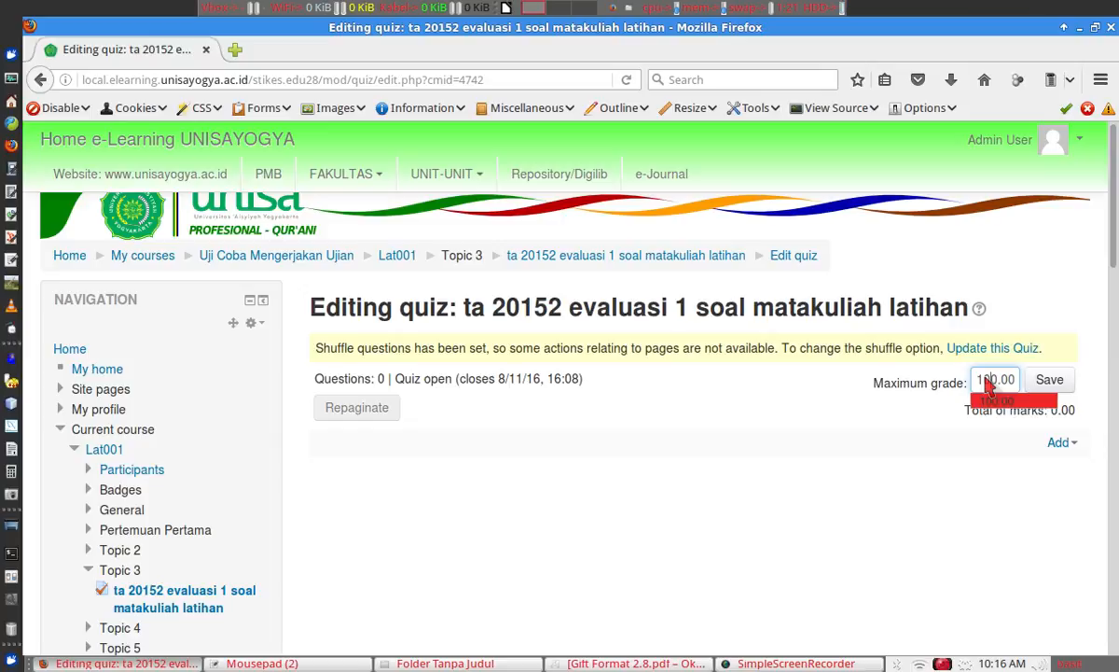
pyautogui.click(1050, 379)
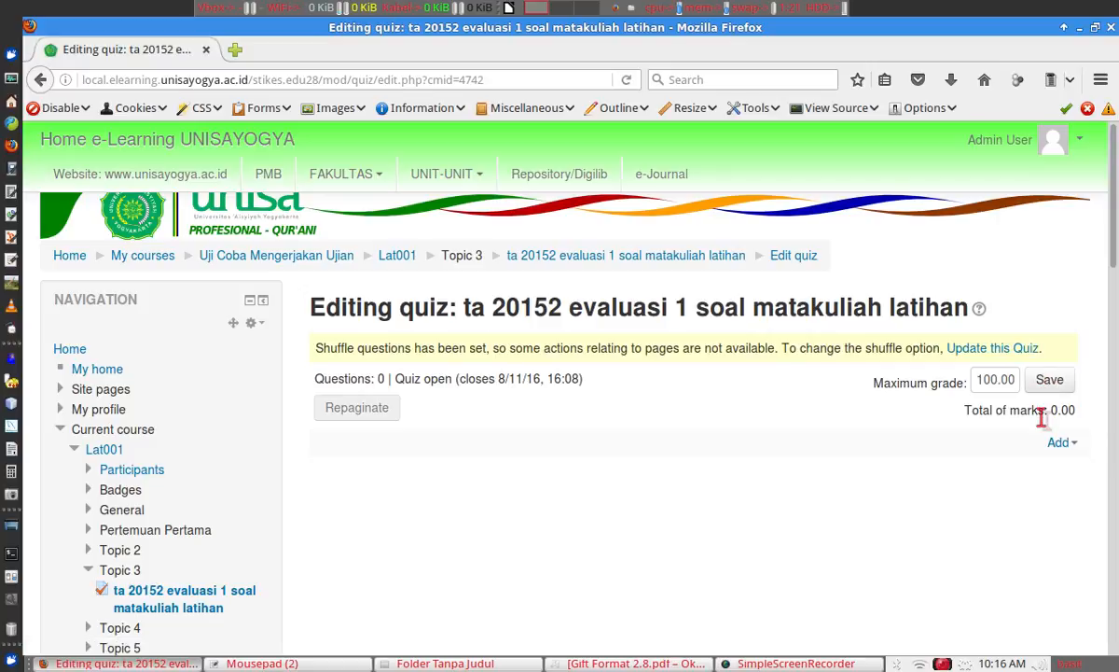
pyautogui.click(1066, 444)
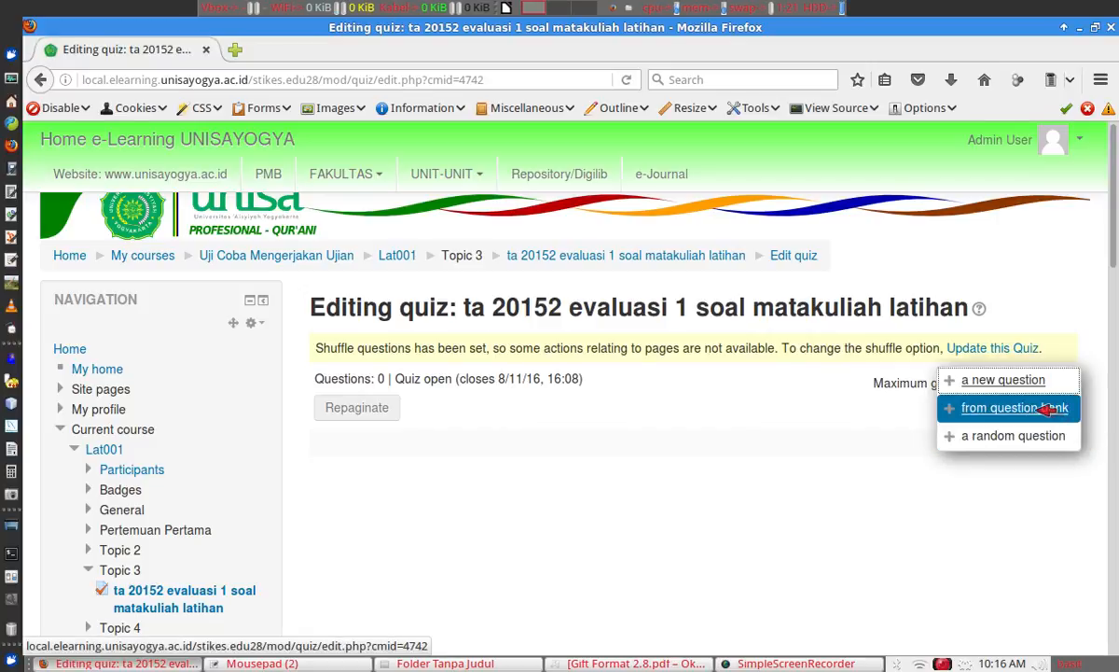
# From the question bank, select all eight questions in the 'ta 20152 evaluasi 1 soal matakuliah latihan' category and add them to the quiz.
pyautogui.click(1048, 408)
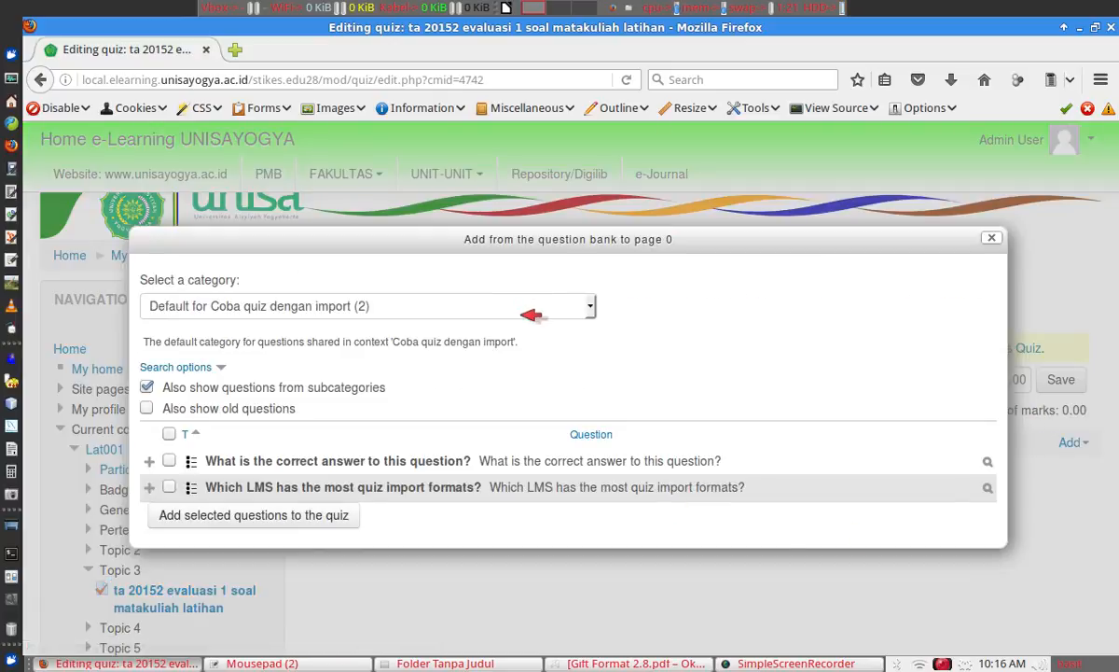
pyautogui.click(513, 306)
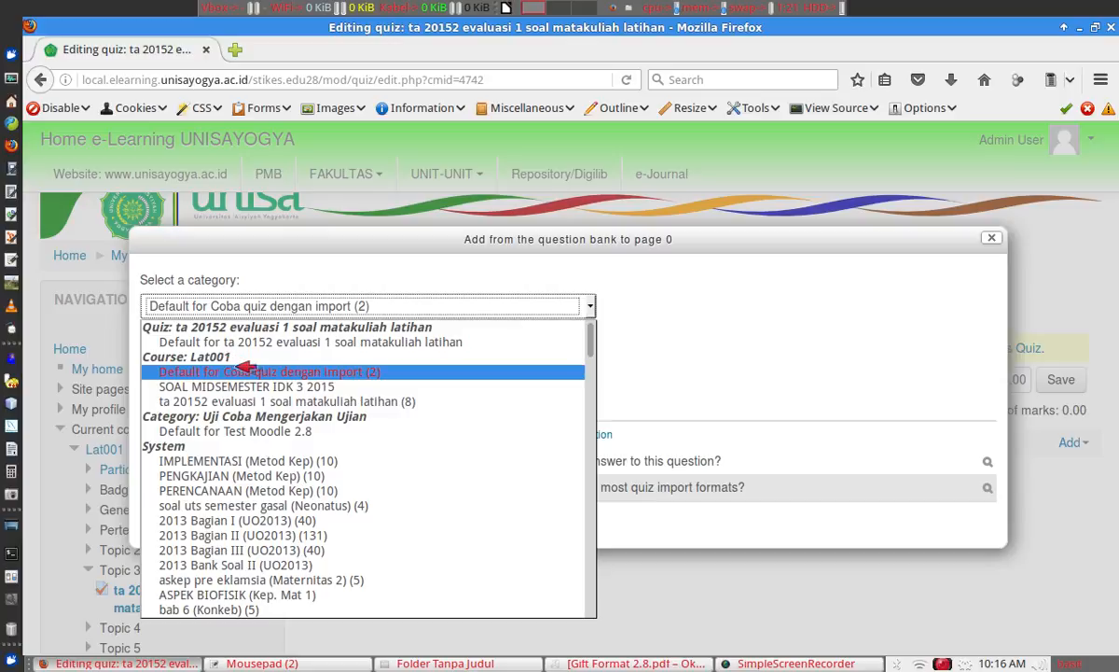
pyautogui.click(407, 403)
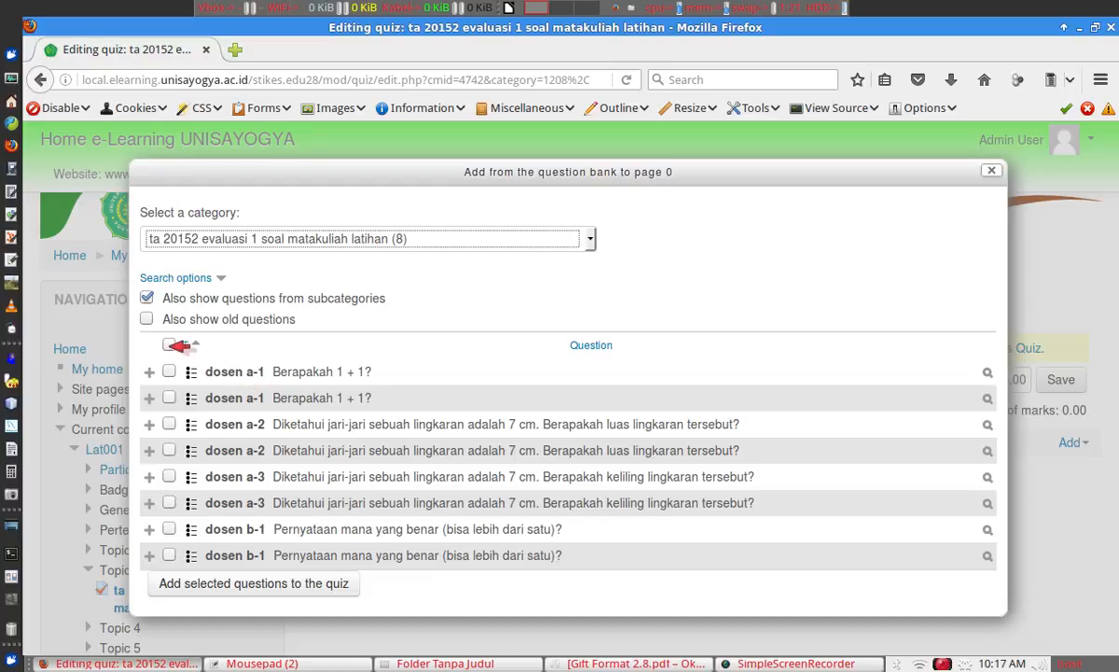
pyautogui.click(169, 345)
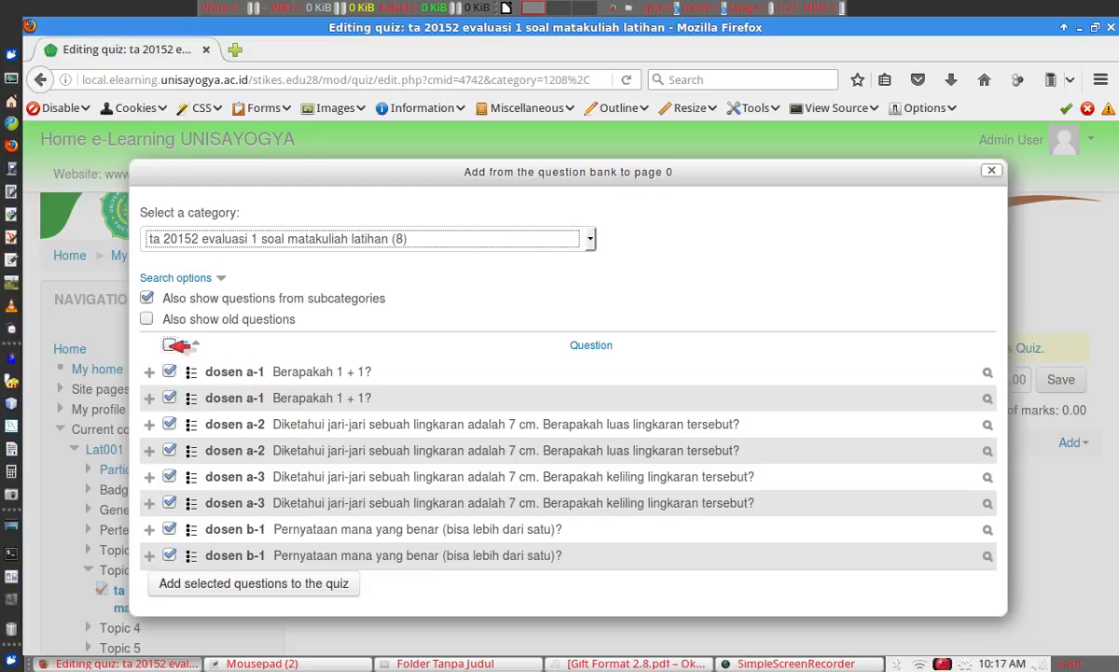
pyautogui.click(311, 583)
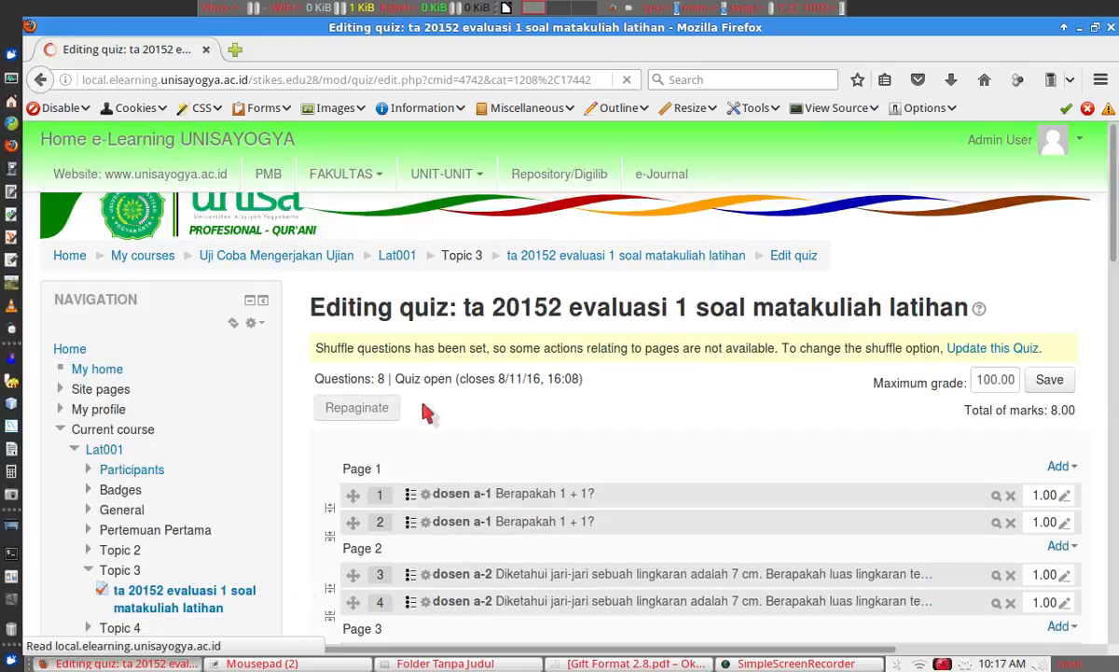
pyautogui.scroll(-3, 544, 353)
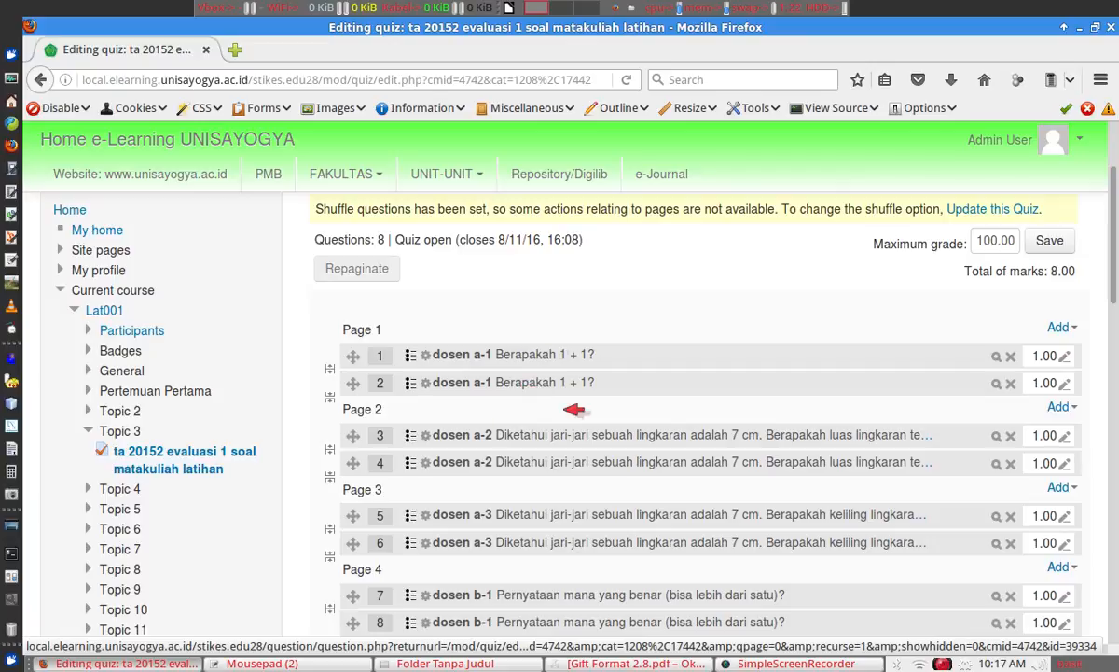
pyautogui.moveTo(1115, 275); pyautogui.dragTo(1116, 317)
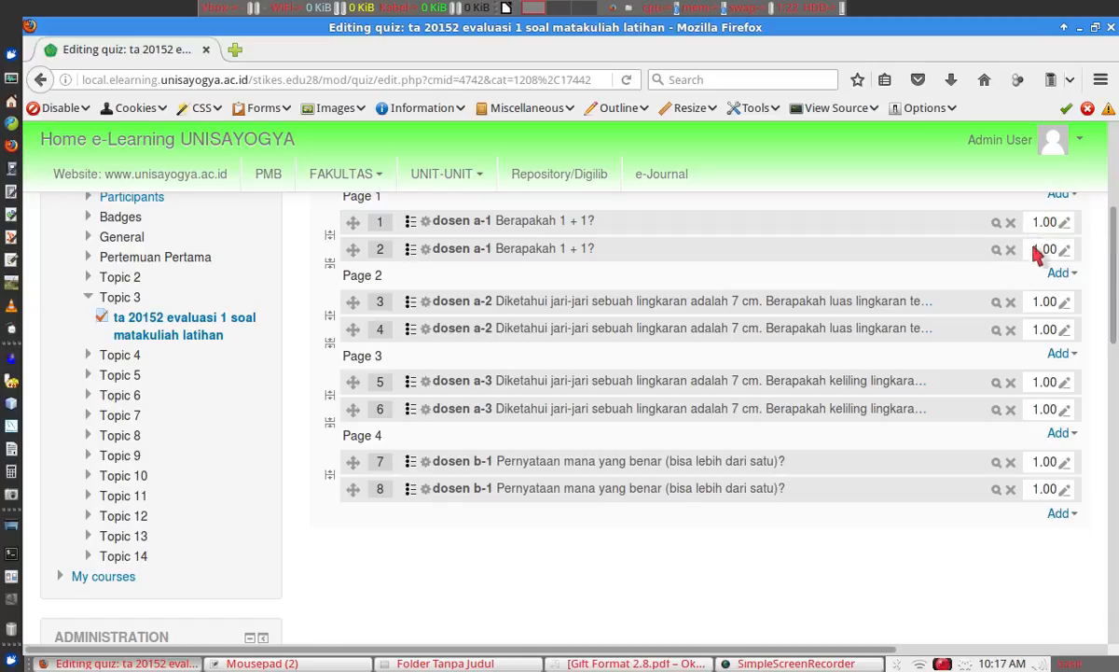
pyautogui.scroll(2, 1115, 319)
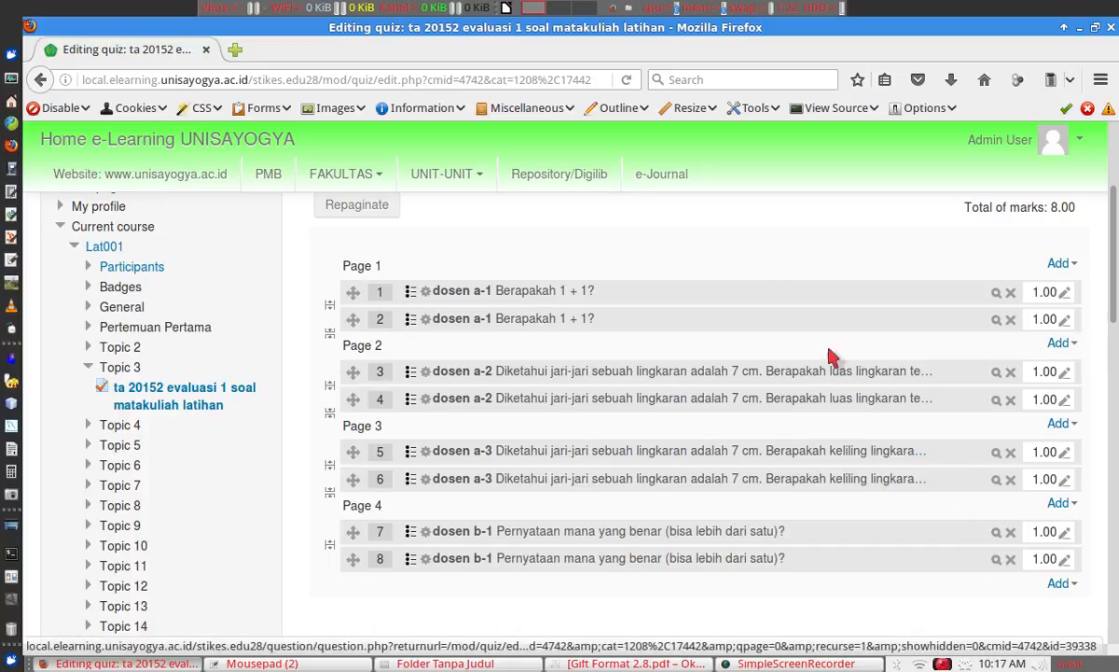
# Delete the duplicate dosen a-1 and dosen a-2 questions from the quiz.
pyautogui.click(1013, 320)
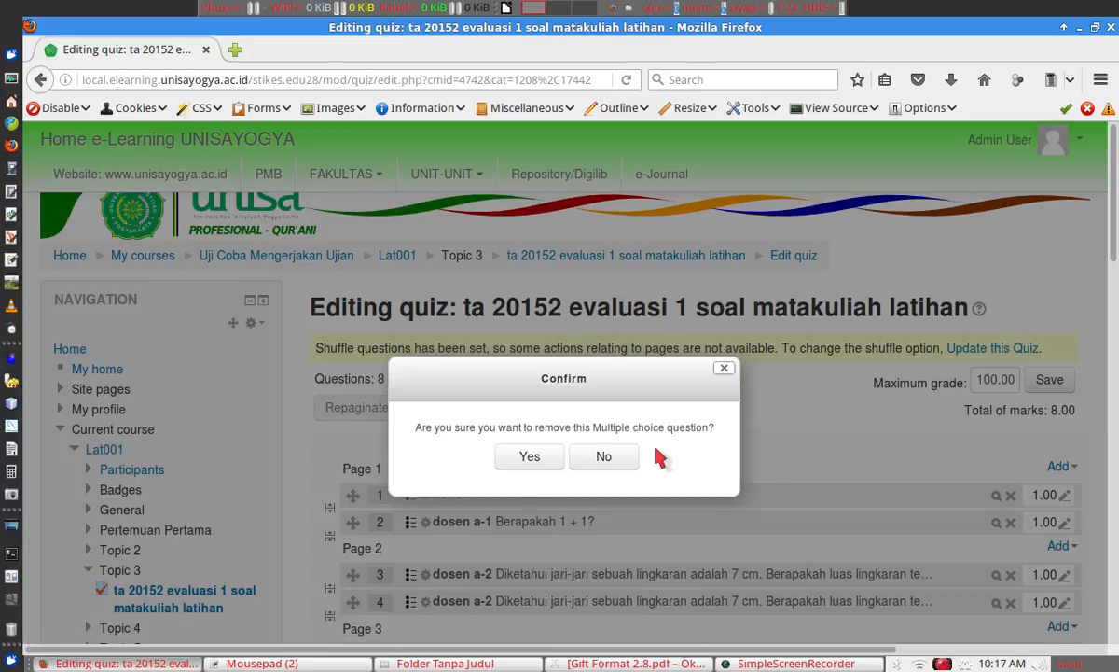
pyautogui.click(530, 456)
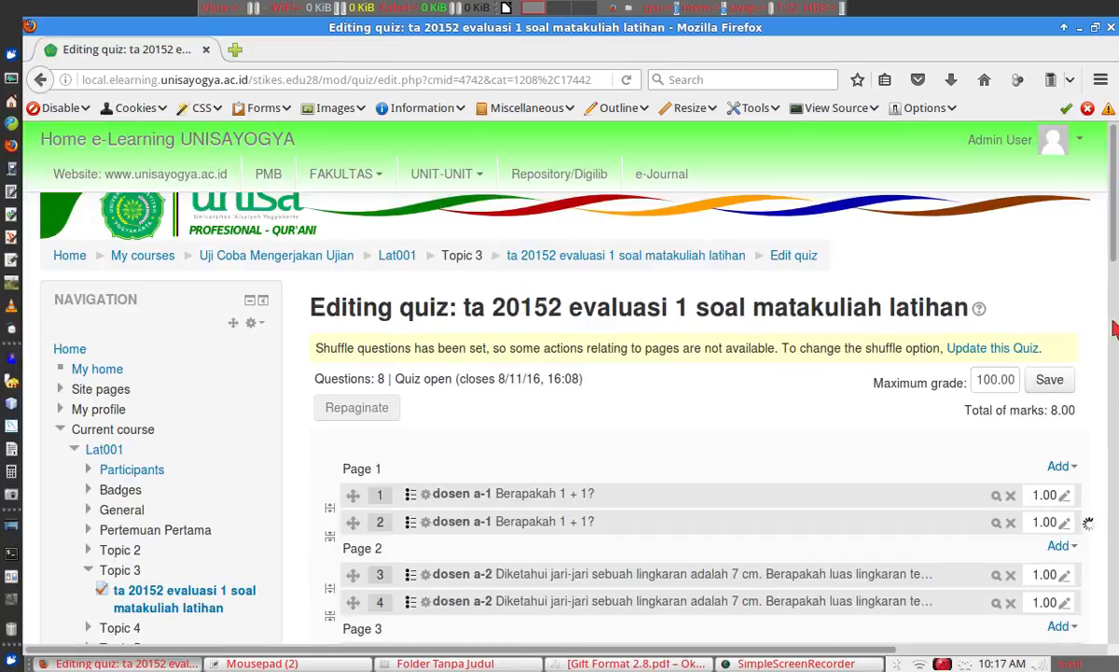
pyautogui.scroll(-3, 1113, 217)
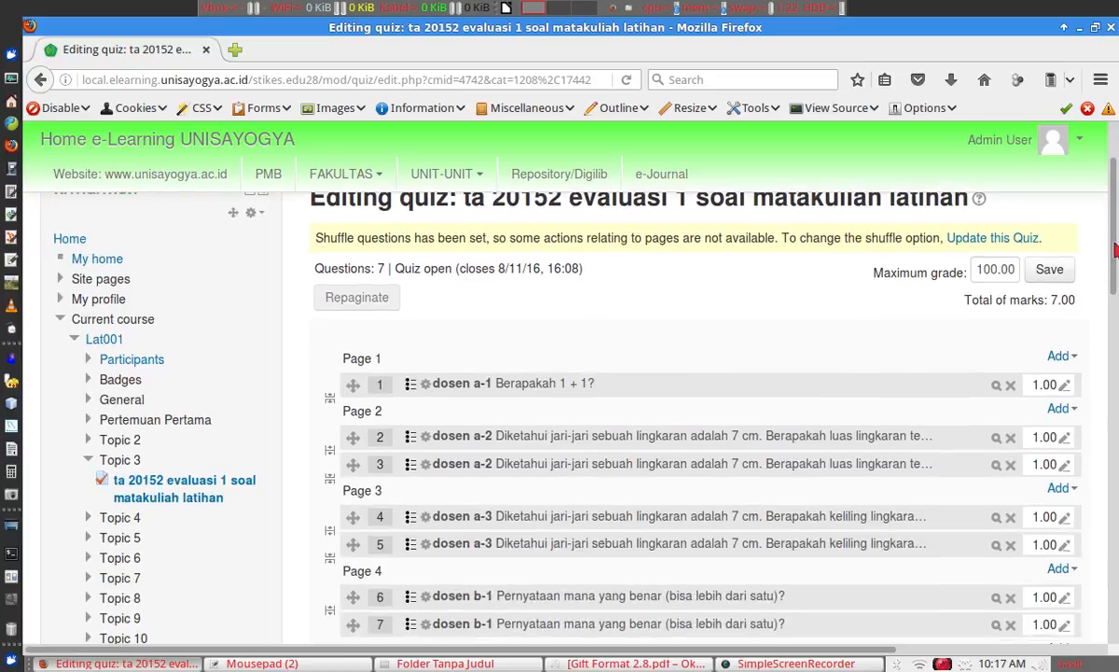
pyautogui.click(1010, 455)
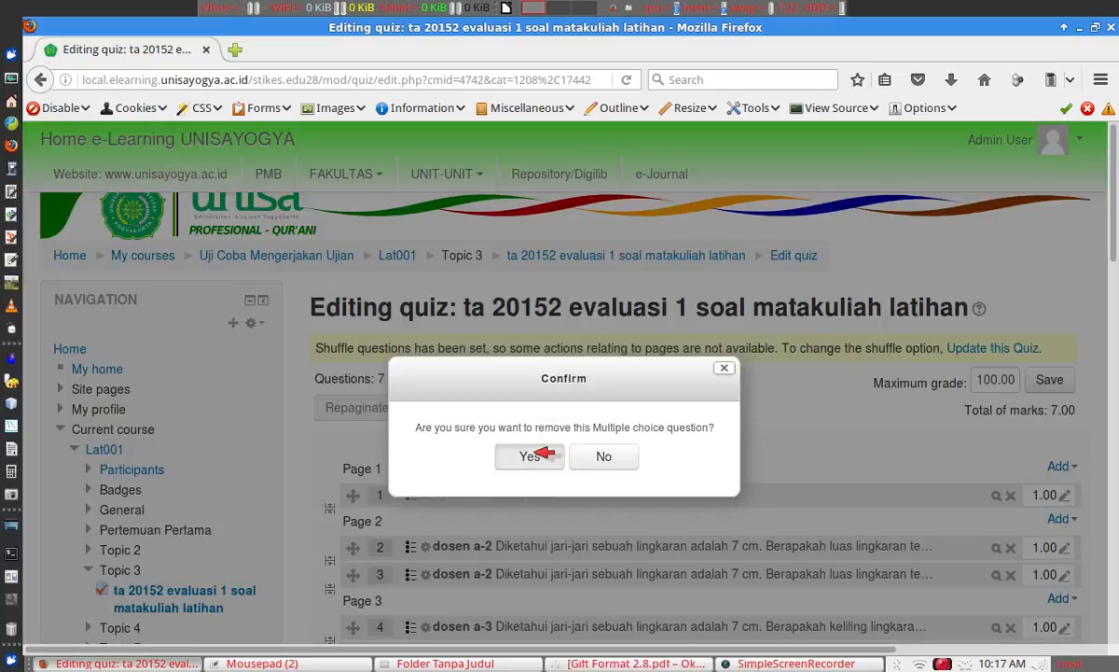
pyautogui.click(524, 456)
# Delete the duplicate dosen a-3 and dosen b-1 questions, leaving four questions totalling 4.00 marks.
pyautogui.scroll(-6, 1113, 256)
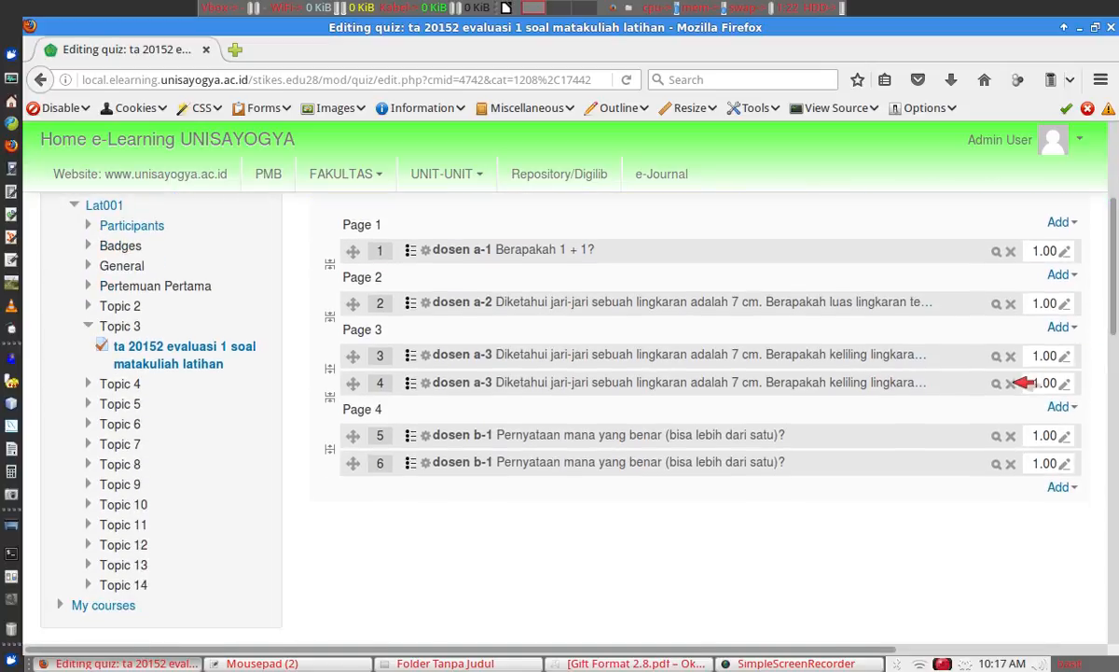
pyautogui.click(1010, 382)
pyautogui.click(547, 462)
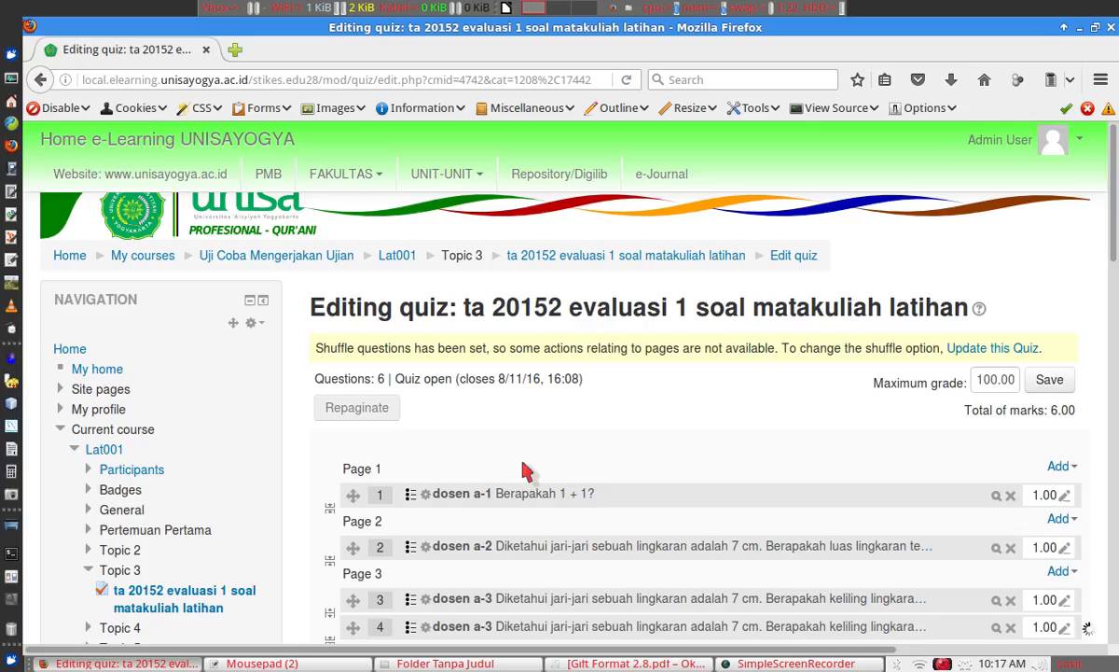
pyautogui.scroll(-2, 1117, 307)
pyautogui.scroll(-3, 1117, 308)
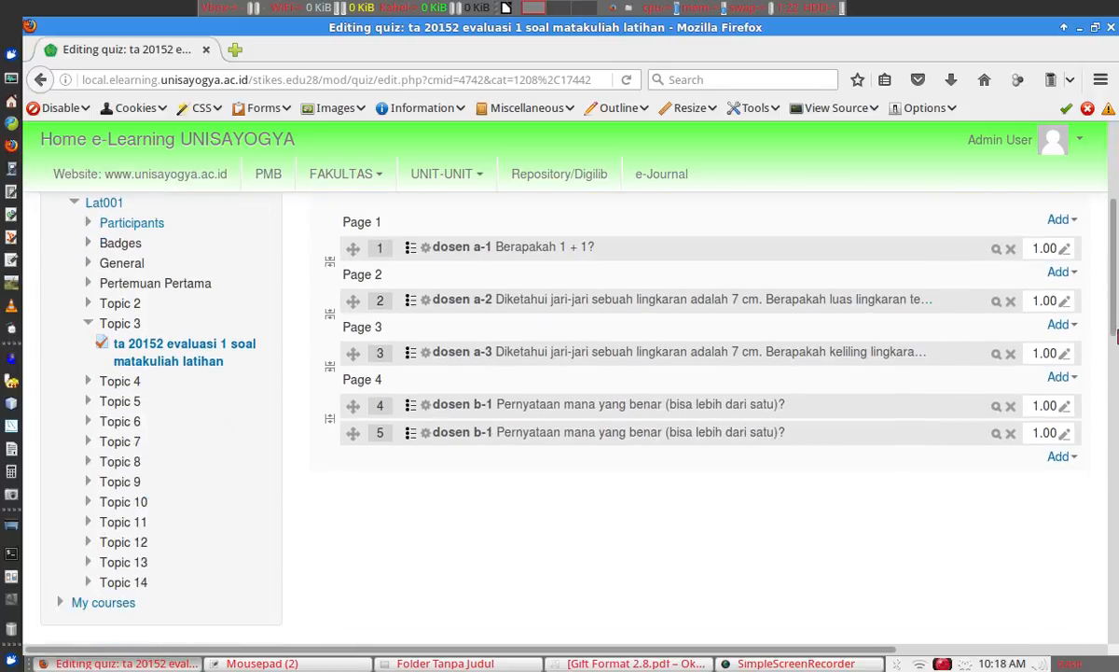
pyautogui.click(1012, 433)
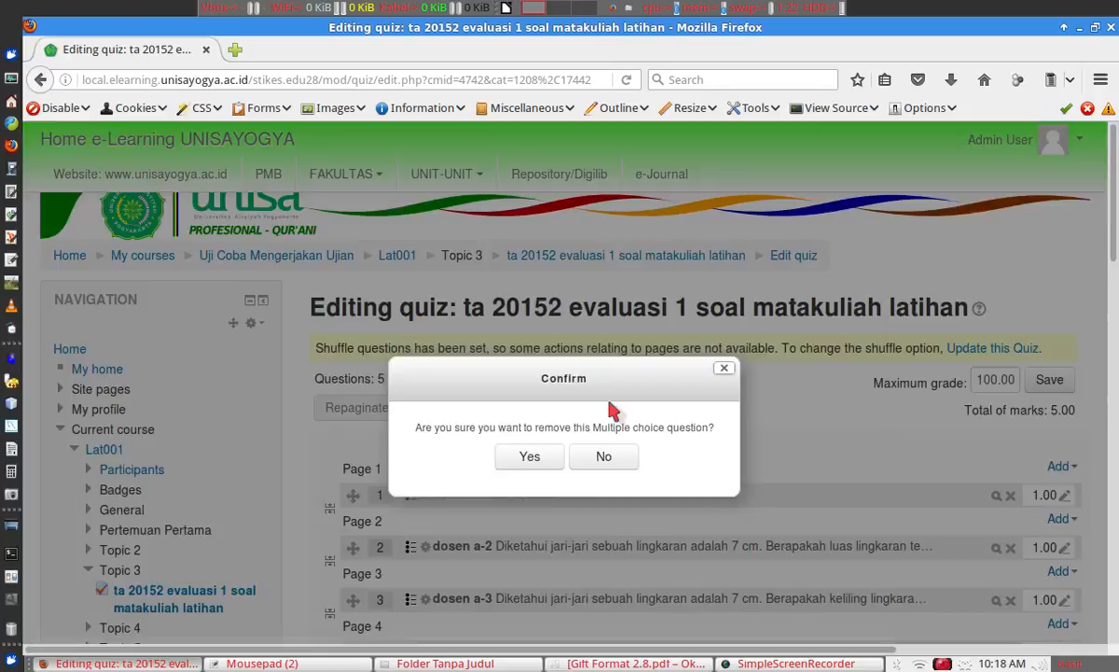
pyautogui.click(529, 456)
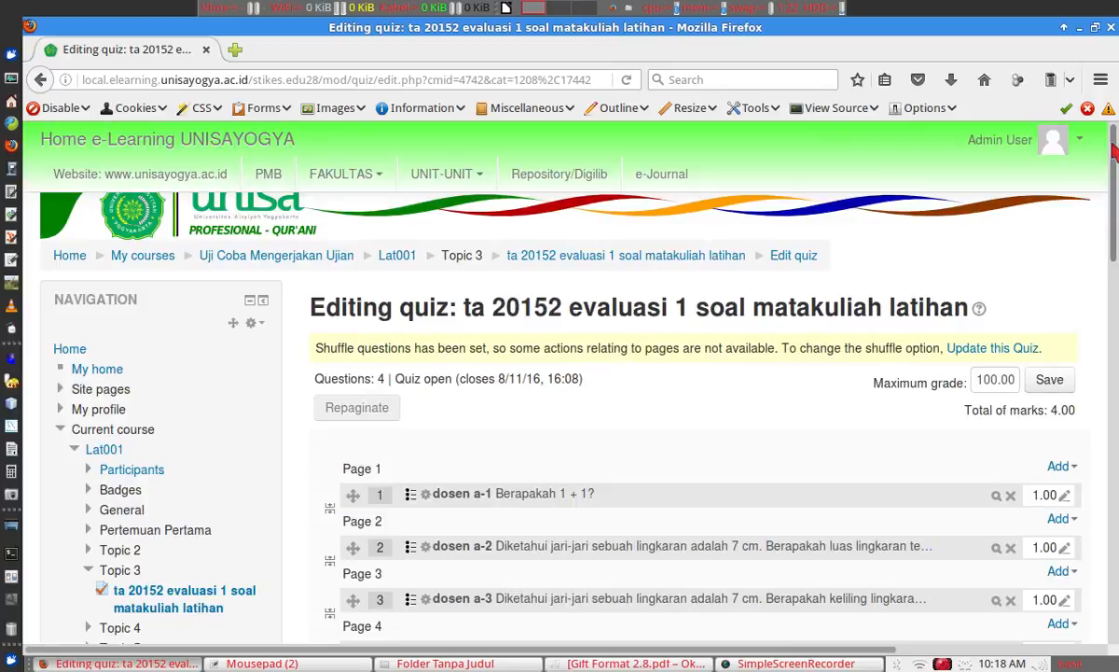
pyautogui.scroll(-3, 1116, 187)
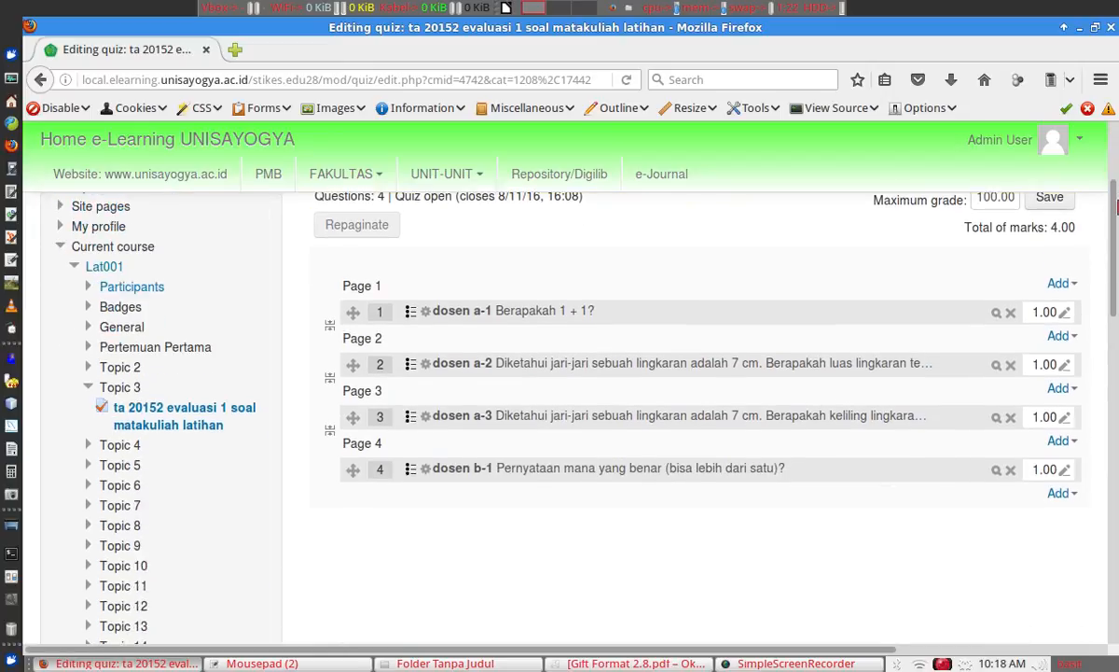
pyautogui.scroll(1, 1116, 206)
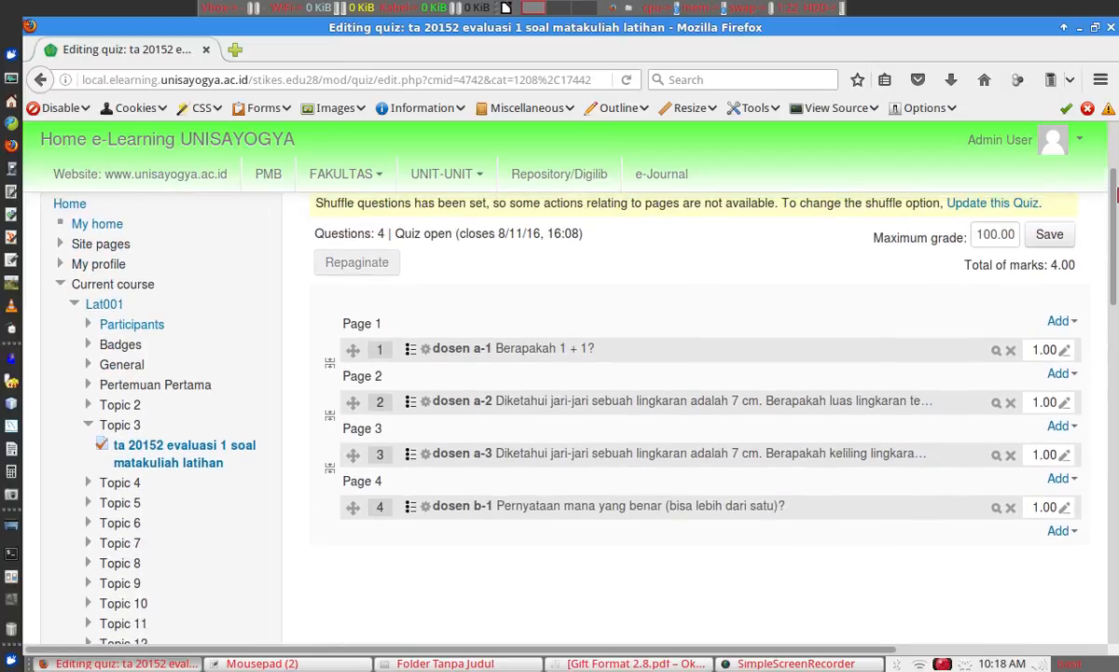